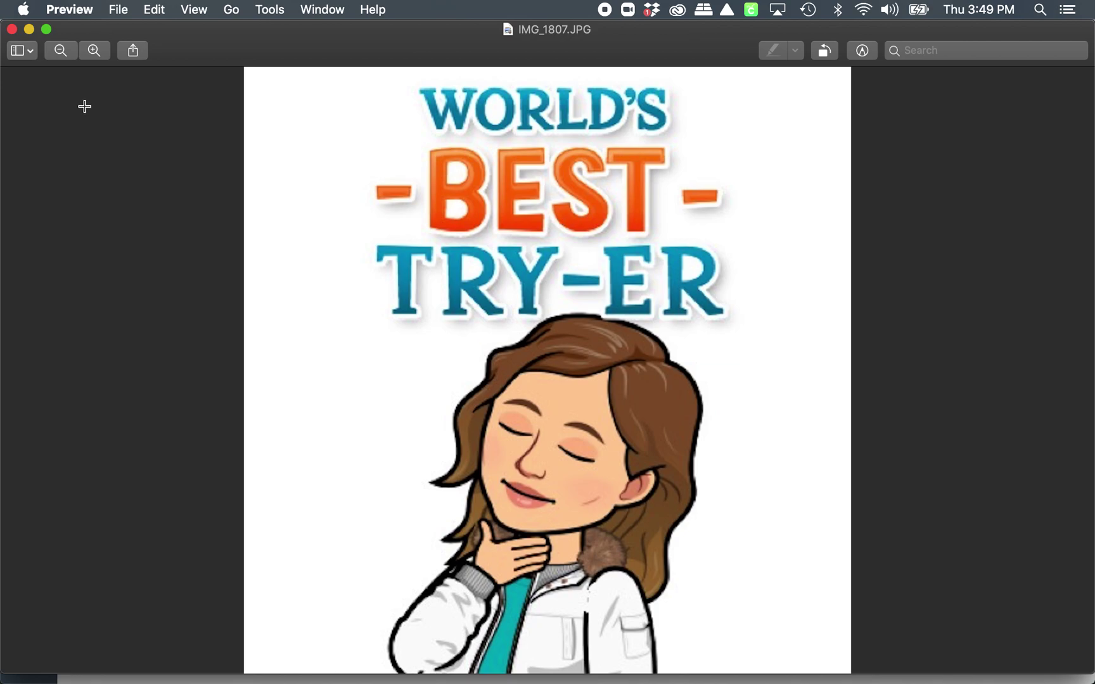
Close the image and read through the science course home page, including the Zoom lesson notice and this week's to-do list.
left_click(12, 29)
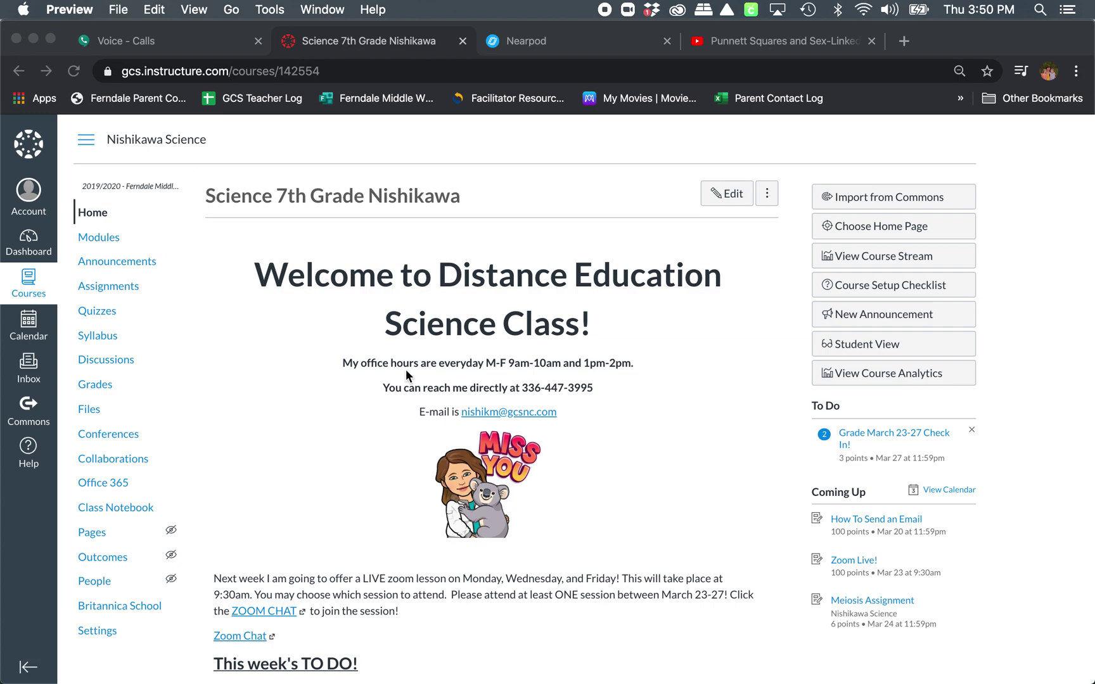
scroll(290, 298, "down", 4)
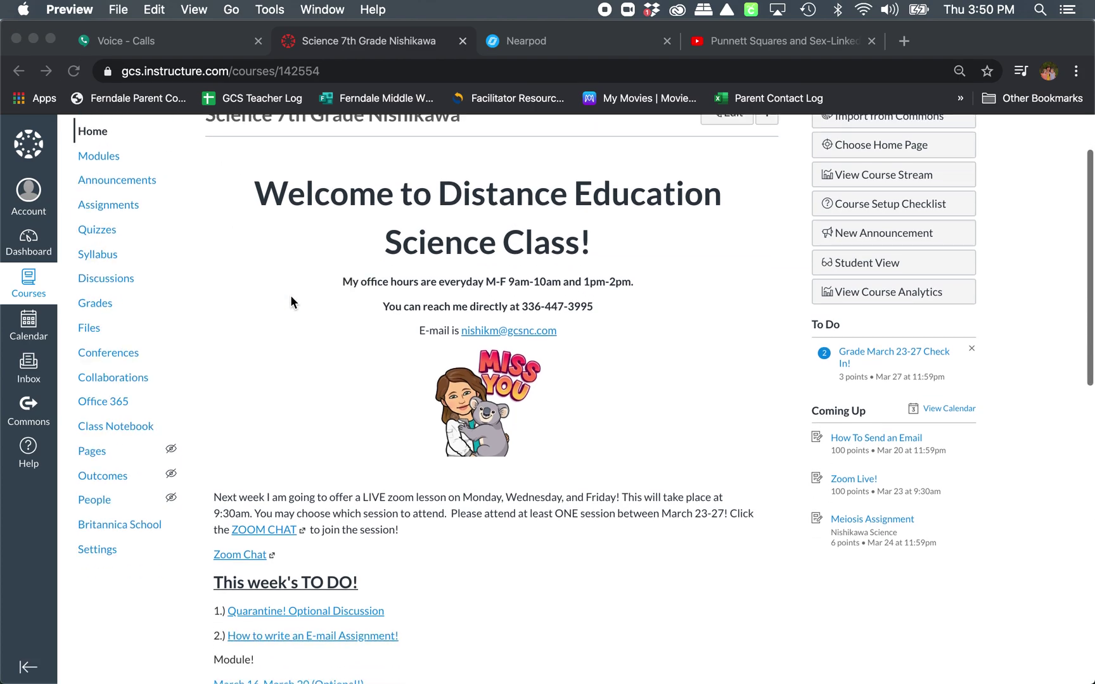
scroll(290, 296, "up", 3)
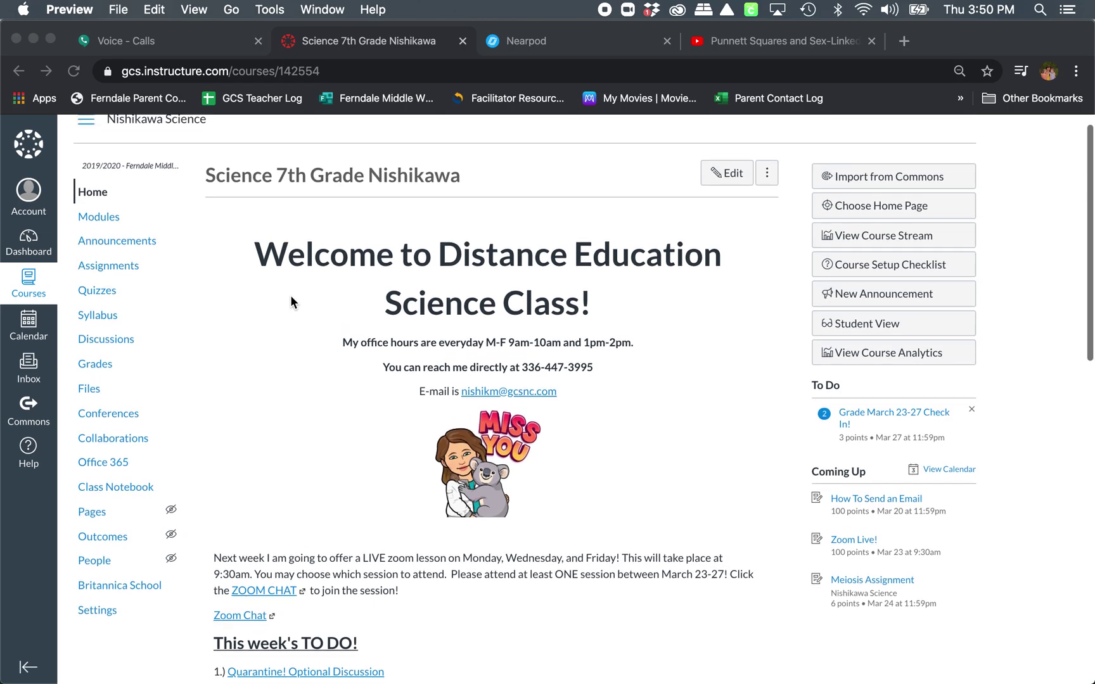
scroll(309, 374, "down", 14)
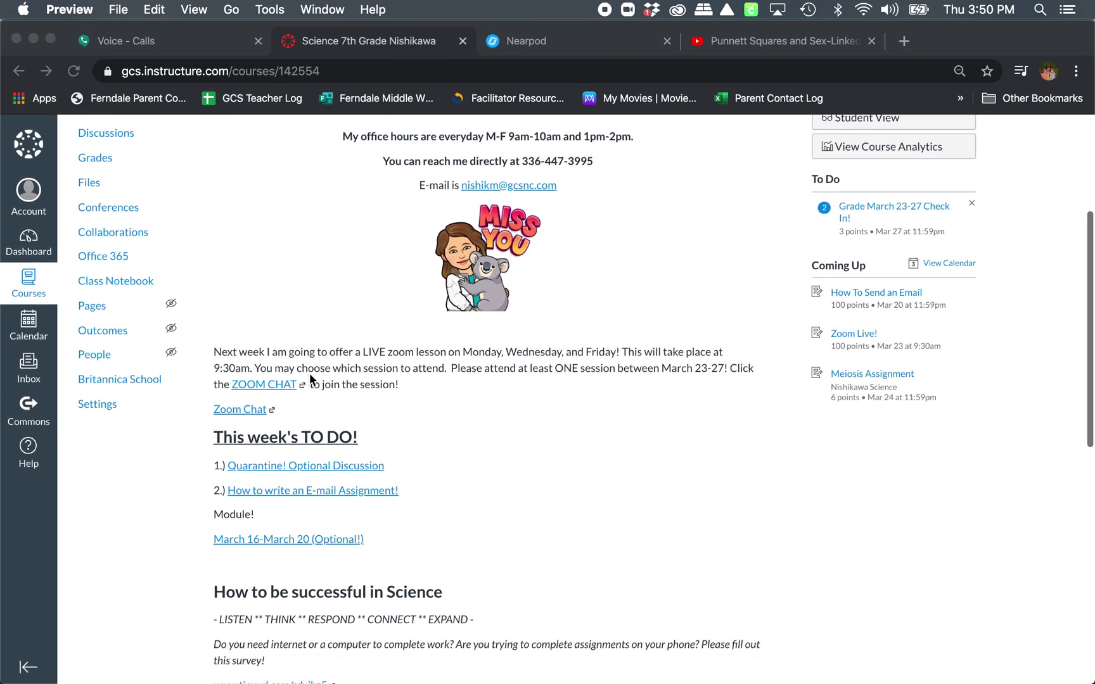
scroll(310, 374, "up", 5)
scroll(310, 380, "down", 9)
scroll(327, 319, "up", 9)
scroll(432, 366, "up", 8)
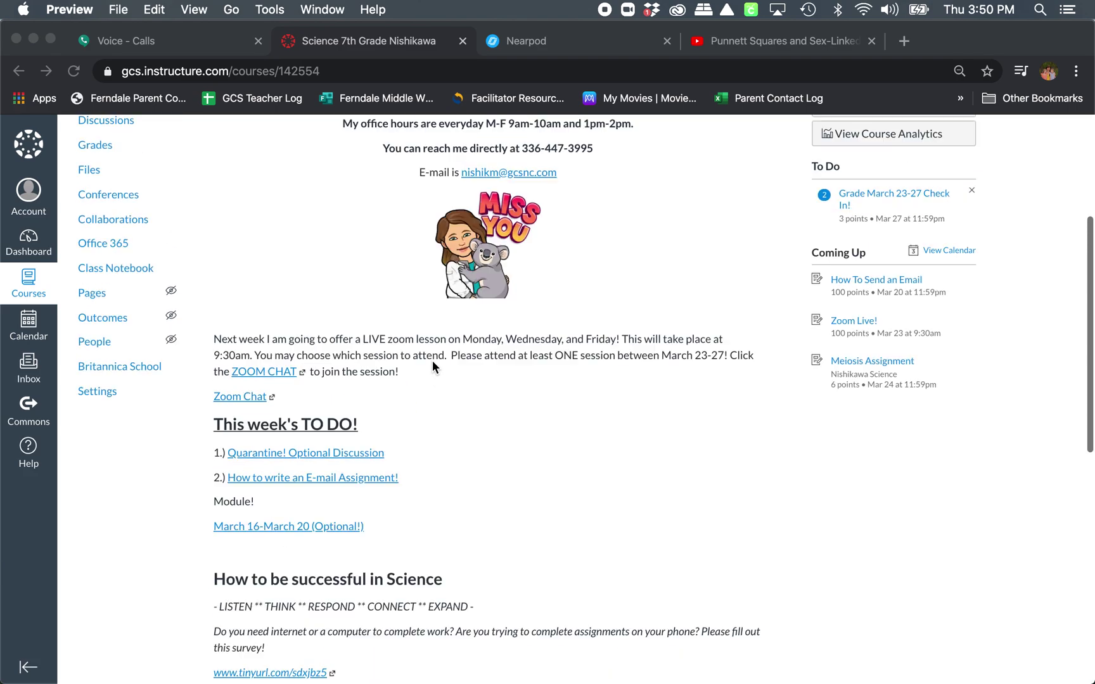
scroll(432, 366, "down", 7)
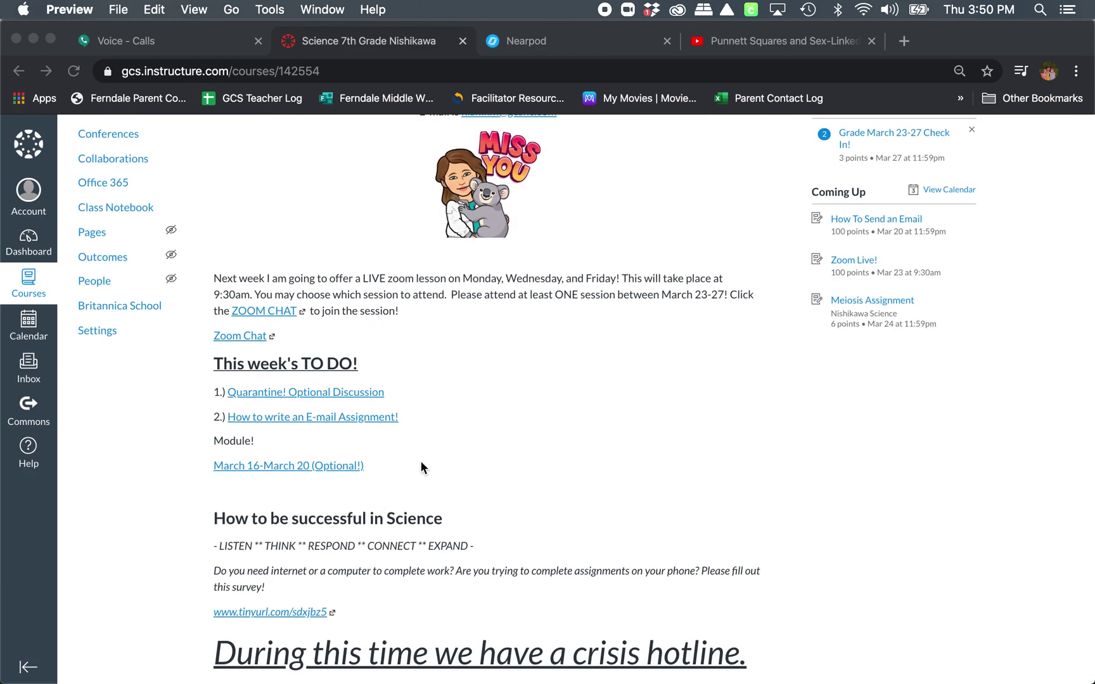
scroll(359, 313, "down", 3)
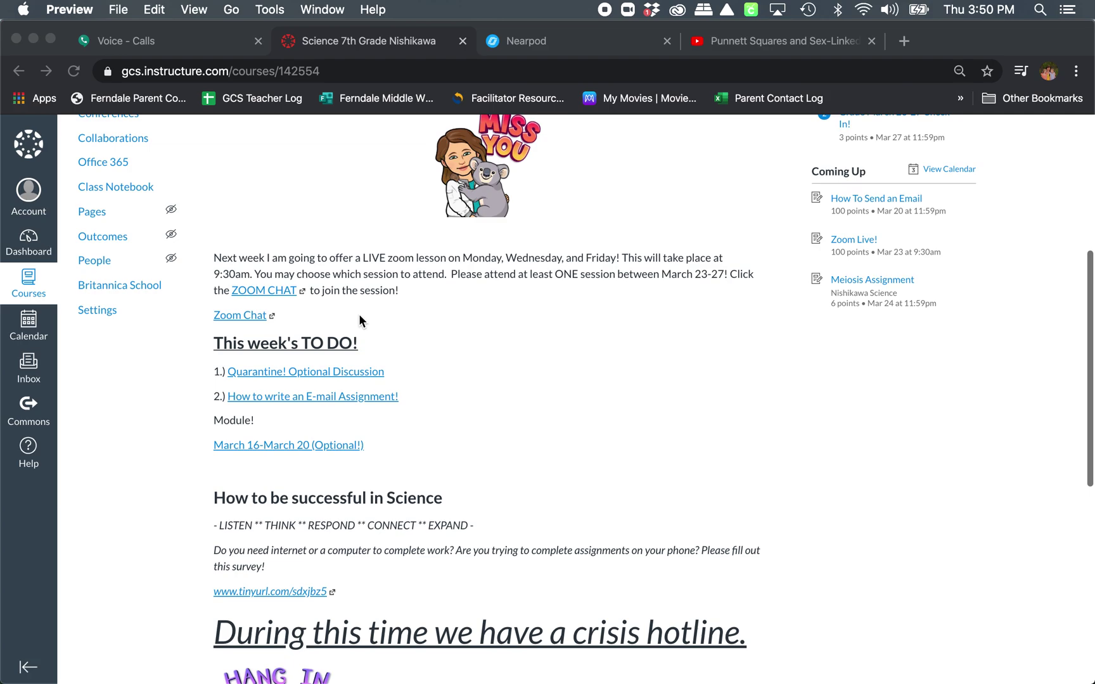
scroll(359, 314, "up", 10)
Open the science course's Modules page and look over the weekly modules.
left_click(96, 165)
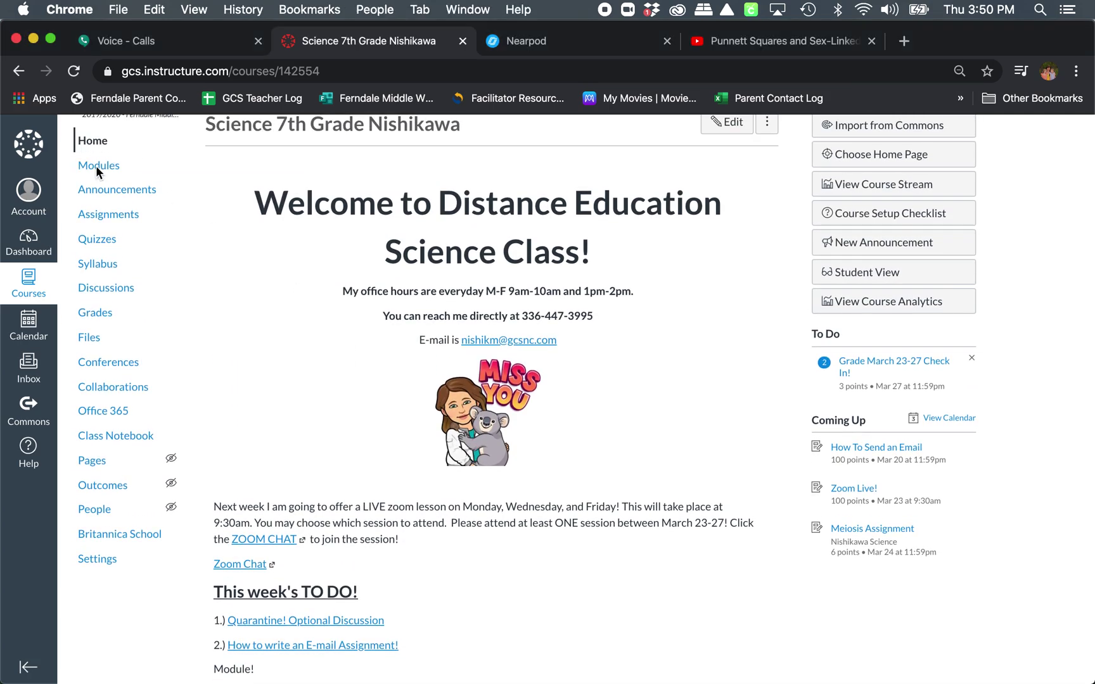
left_click(98, 166)
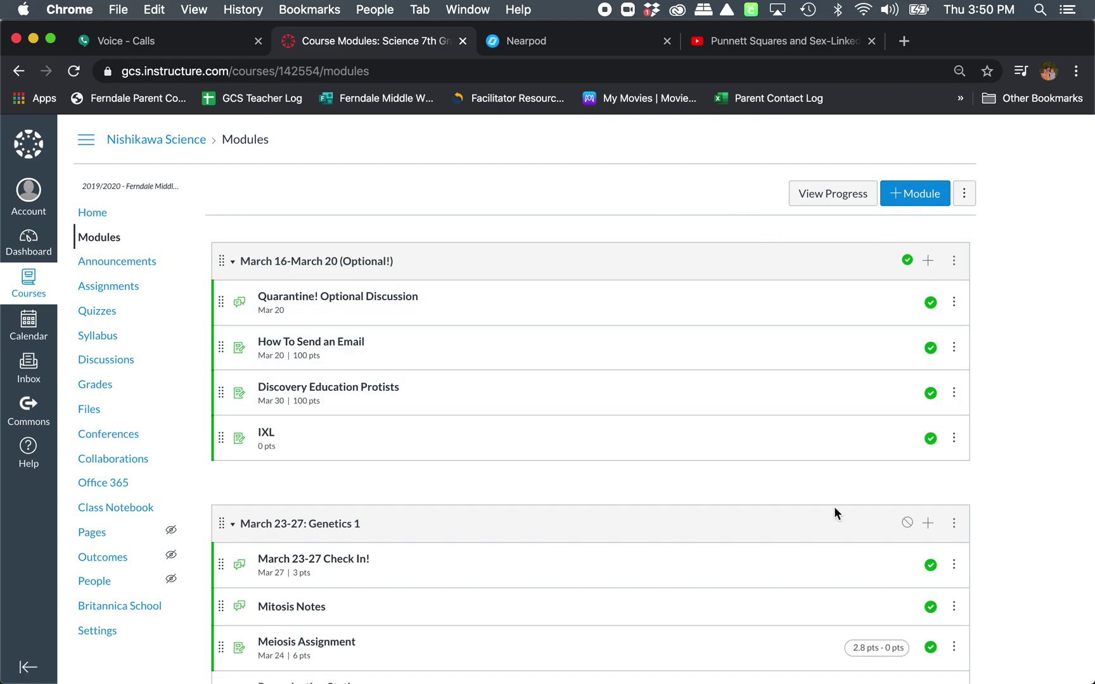
scroll(833, 506, "down", 8)
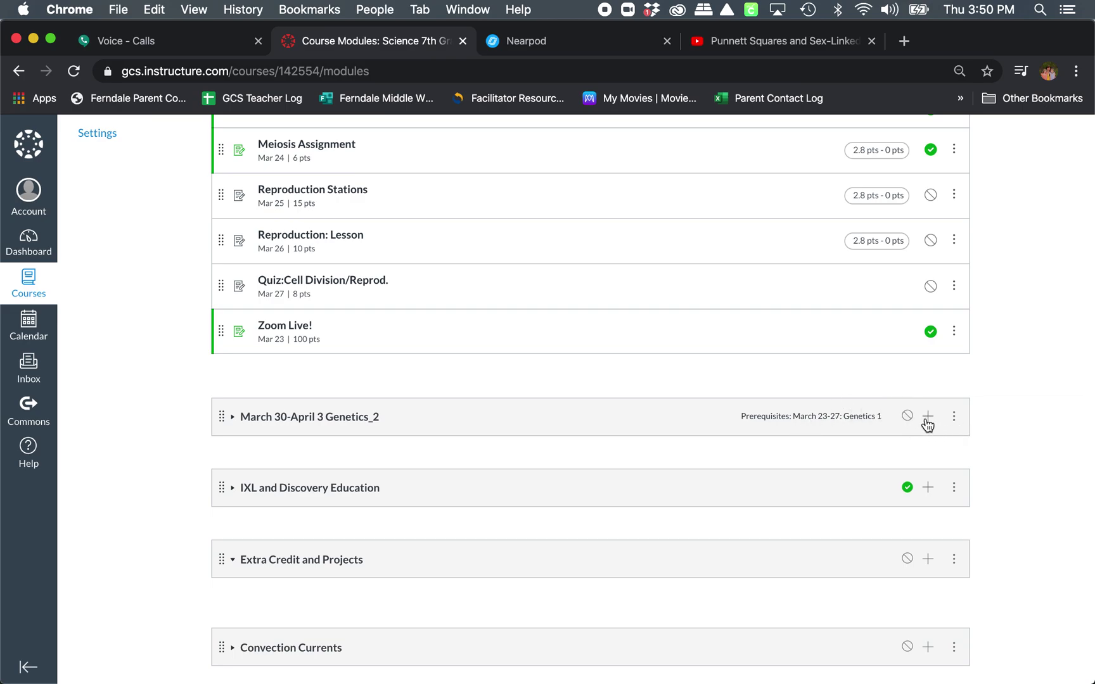
scroll(928, 424, "up", 3)
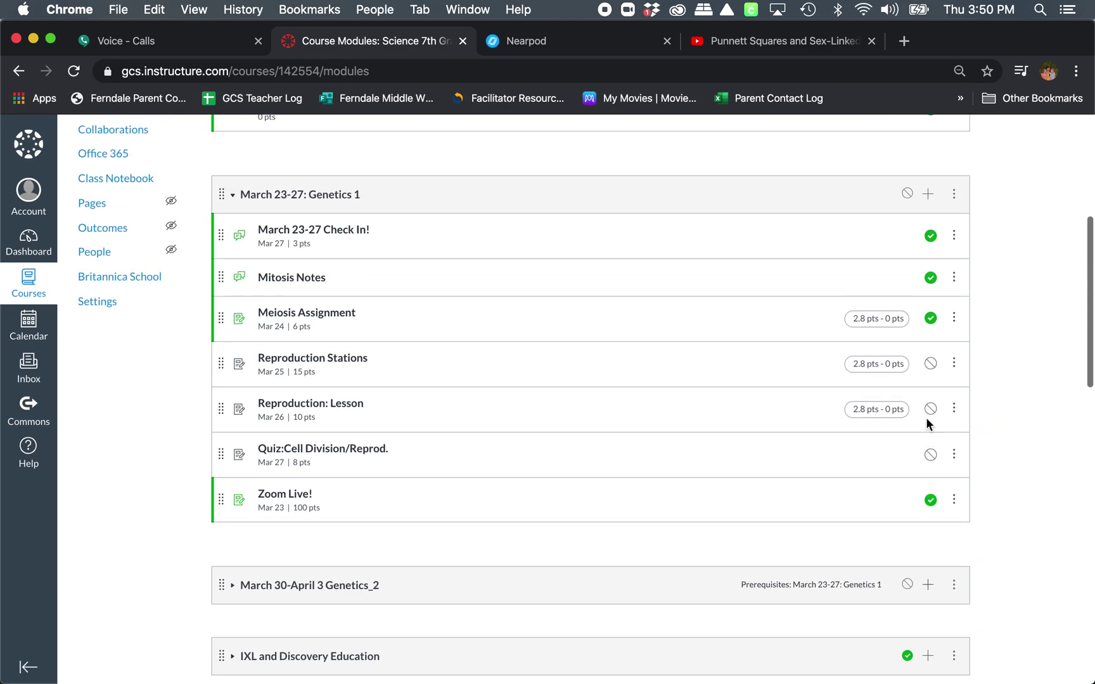
Collapse the March 23-27: Genetics 1 module and expand the March 30-April 3 Genetics_2 module.
left_click(232, 196)
scroll(227, 203, "down", 2)
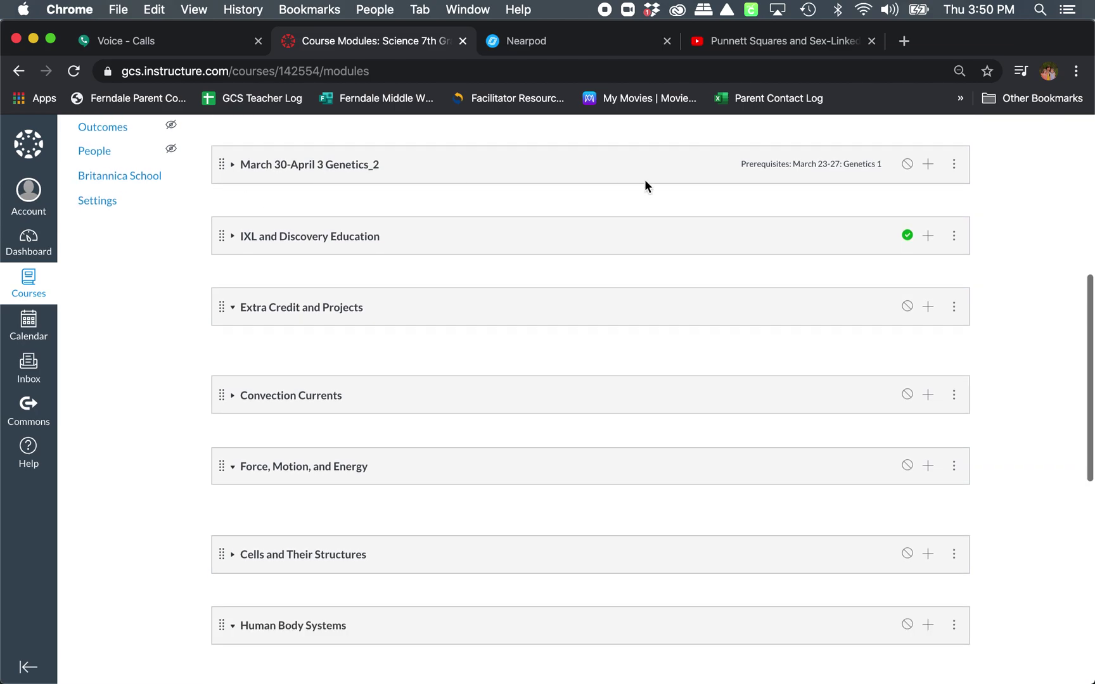
left_click(917, 167)
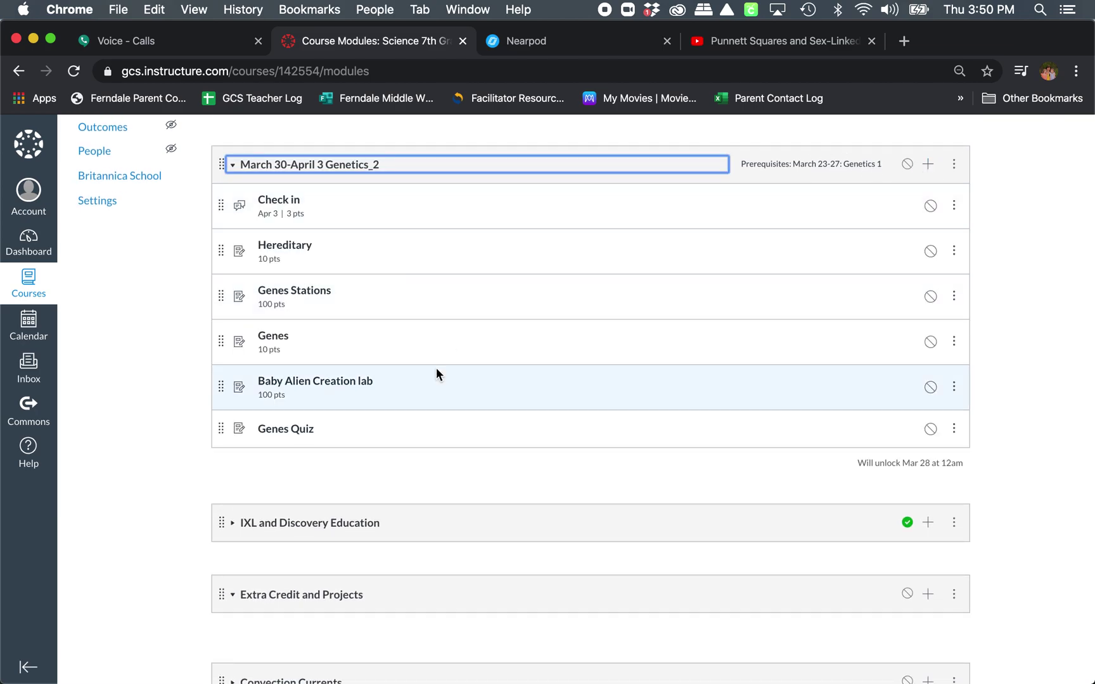
Add a new discussion topic named Punnett Square Discussion to the March 30-April 3 Genetics_2 module without indentation.
left_click(927, 164)
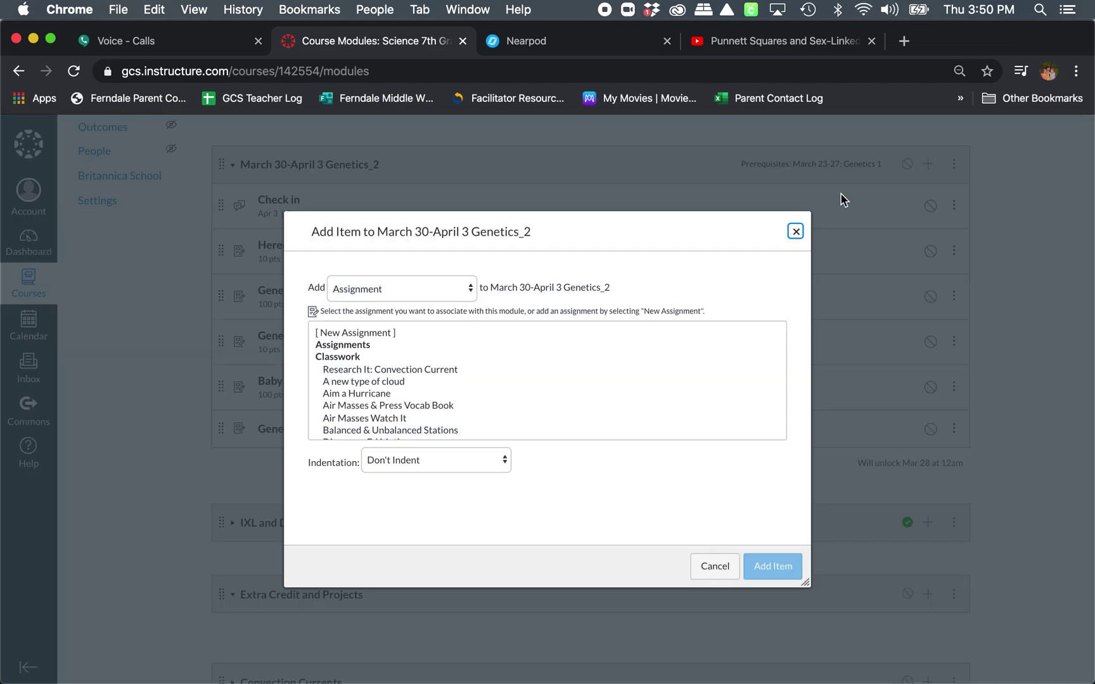
left_click(383, 326)
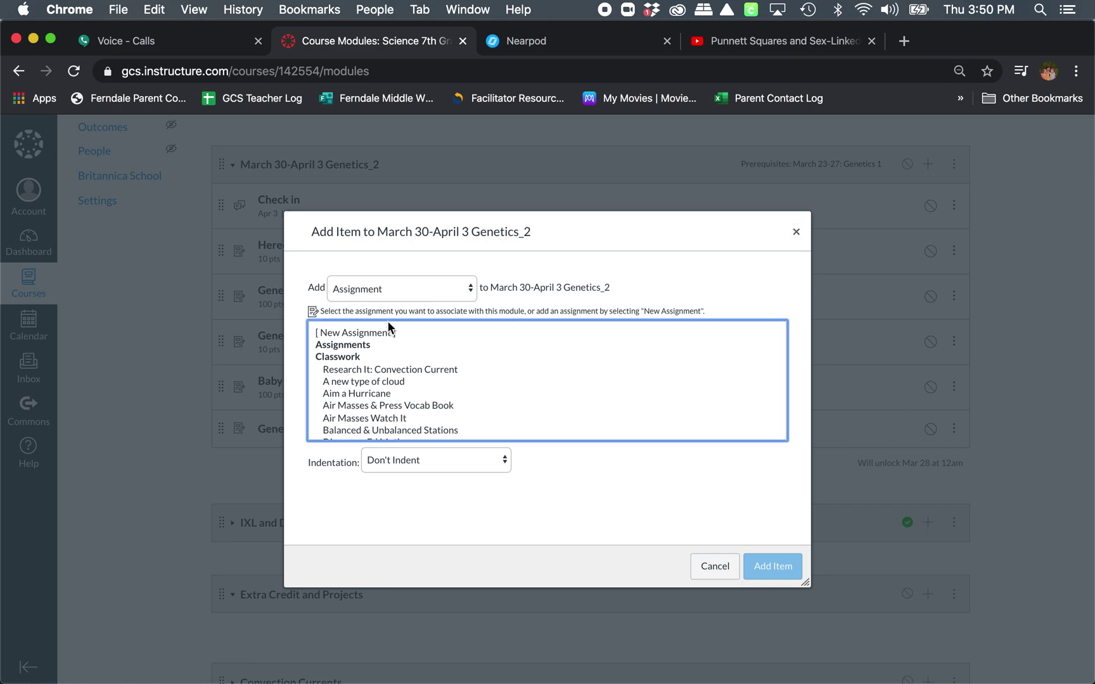
left_click(398, 280)
left_click(394, 339)
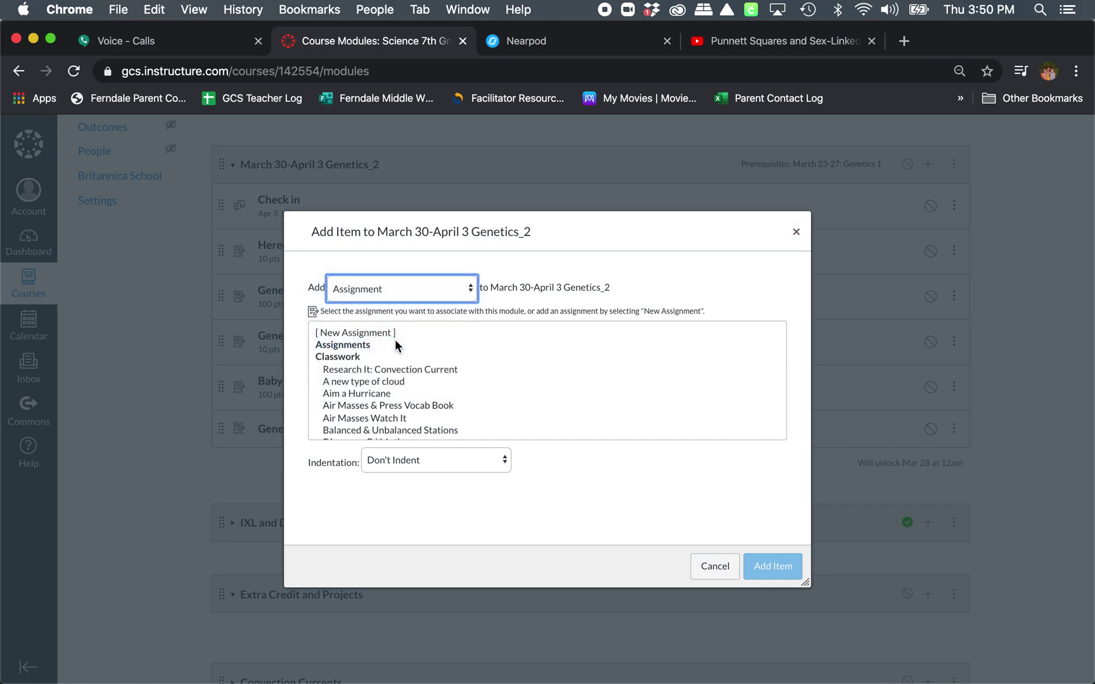
left_click(363, 333)
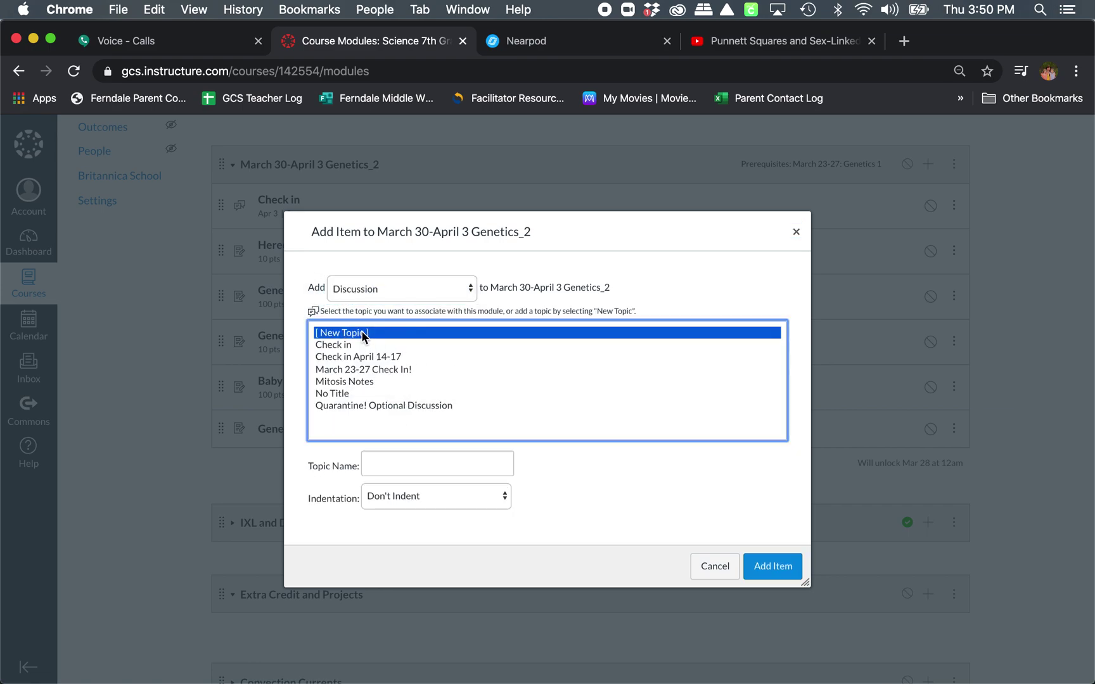
left_click(419, 461)
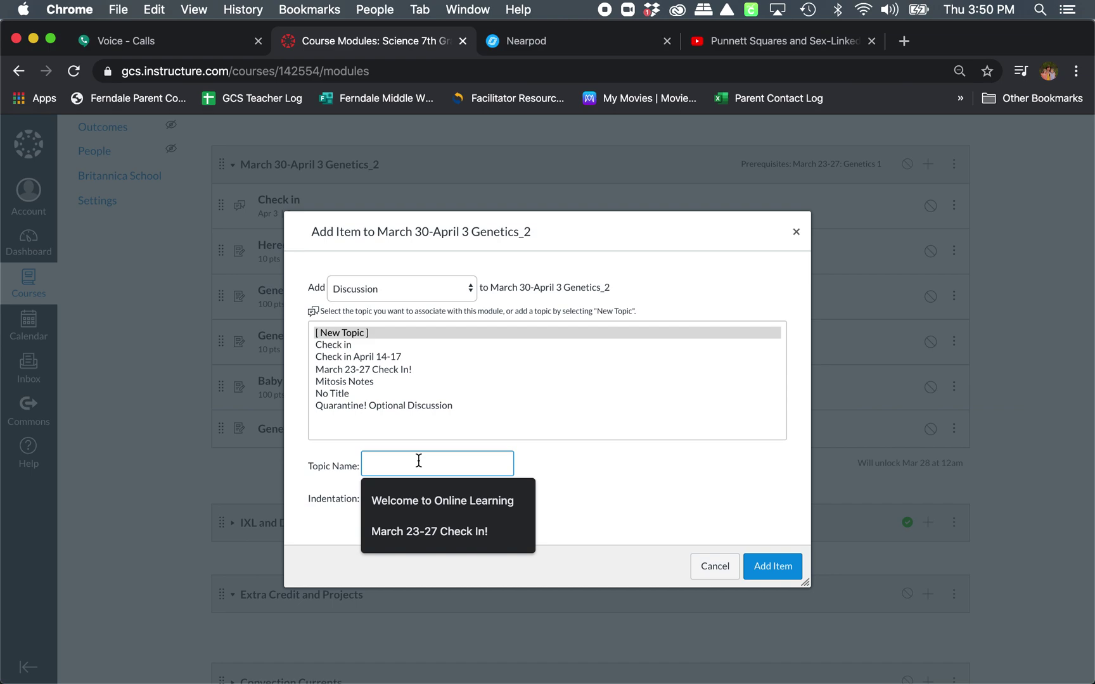
type("Punnett Square Discussion")
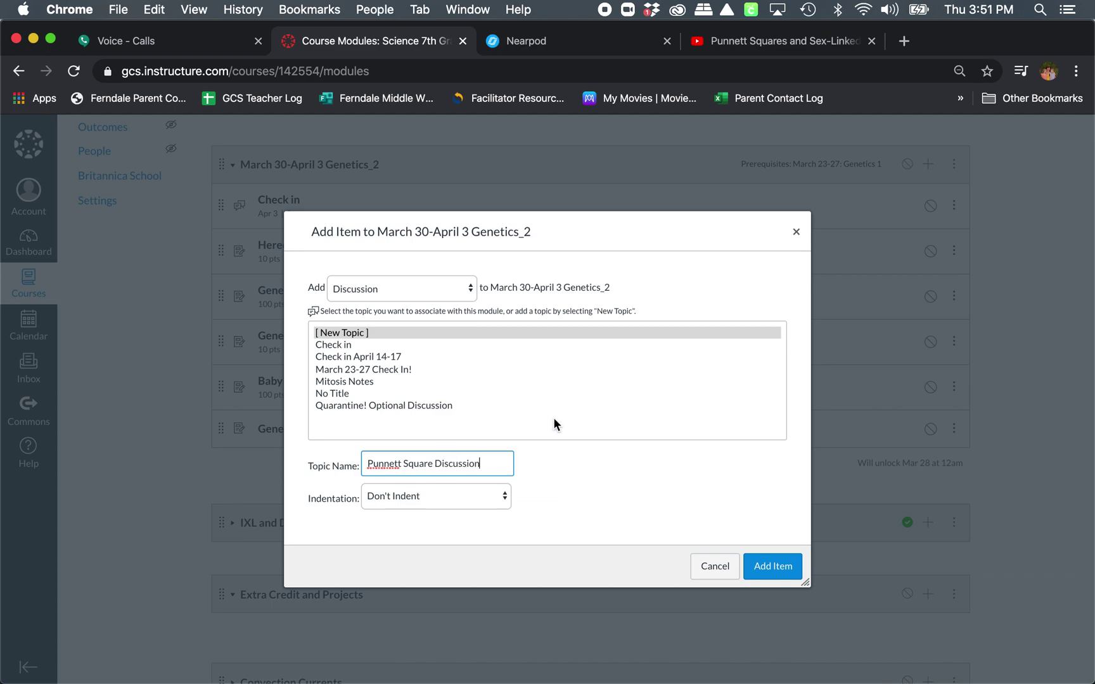
left_click(765, 570)
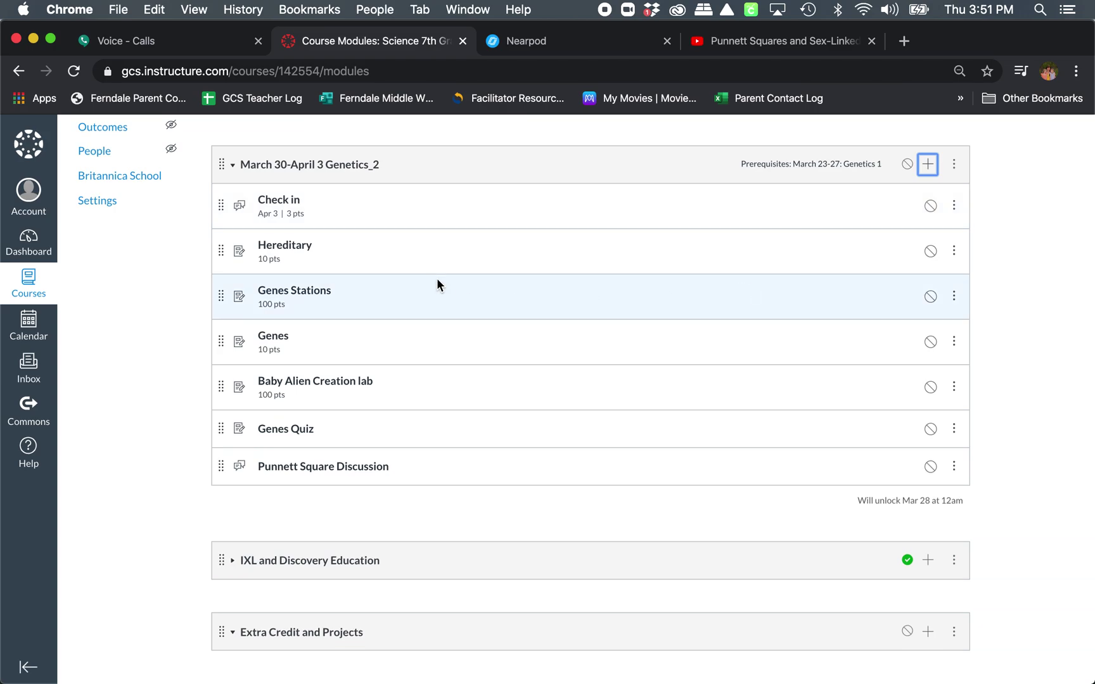
Open the Punnett Square Discussion for editing, ready to enter content in its body.
left_click(305, 472)
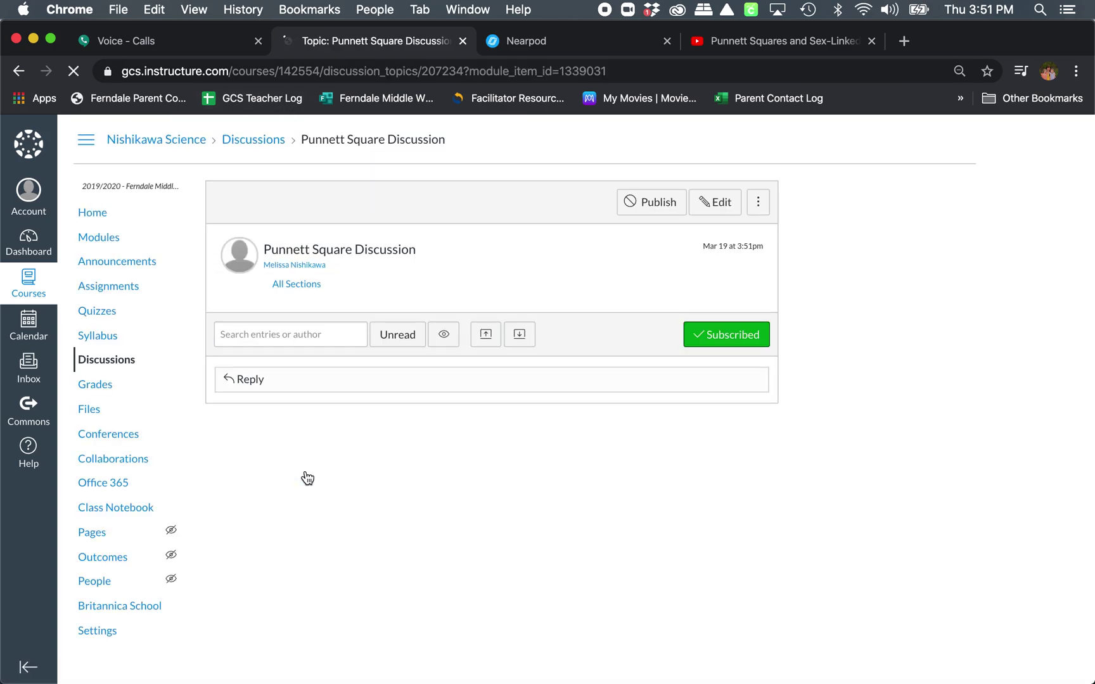
left_click(720, 209)
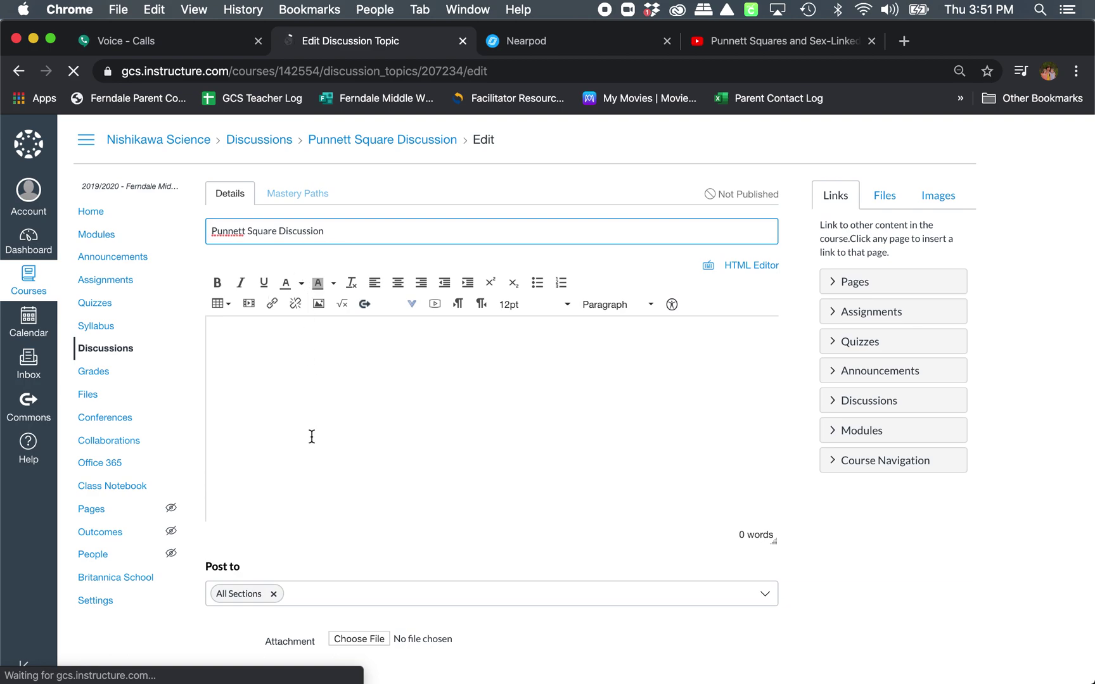
left_click(310, 436)
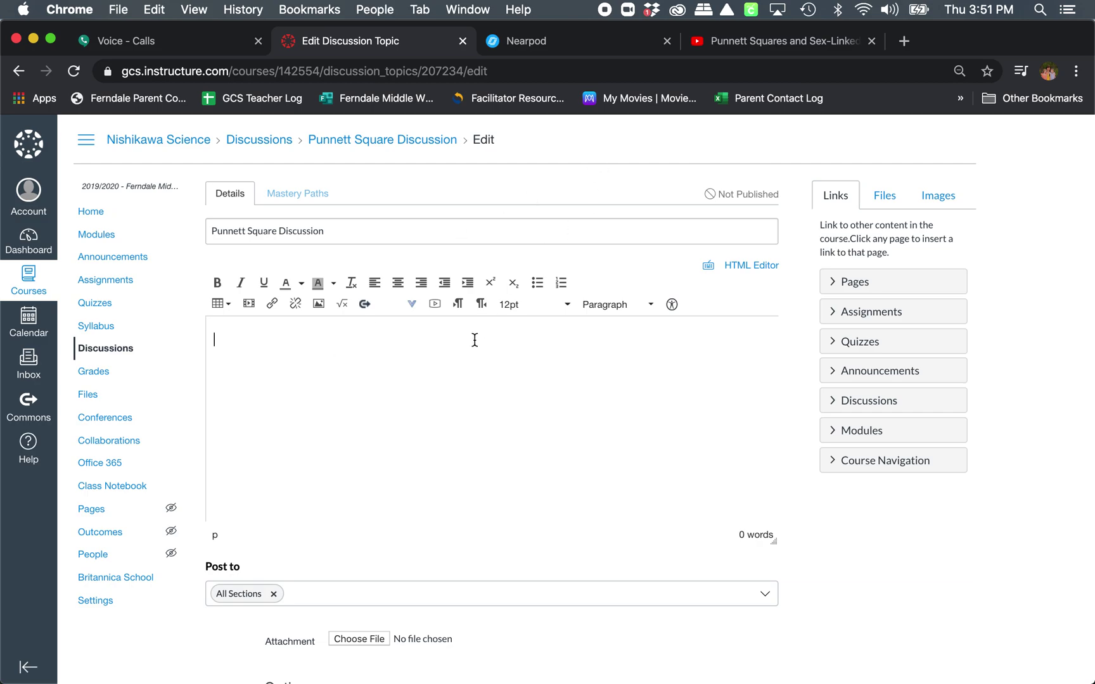
Switch to YouTube and copy the embed code of the Punnett Squares and Sex-Linked Traits video.
left_click(745, 41)
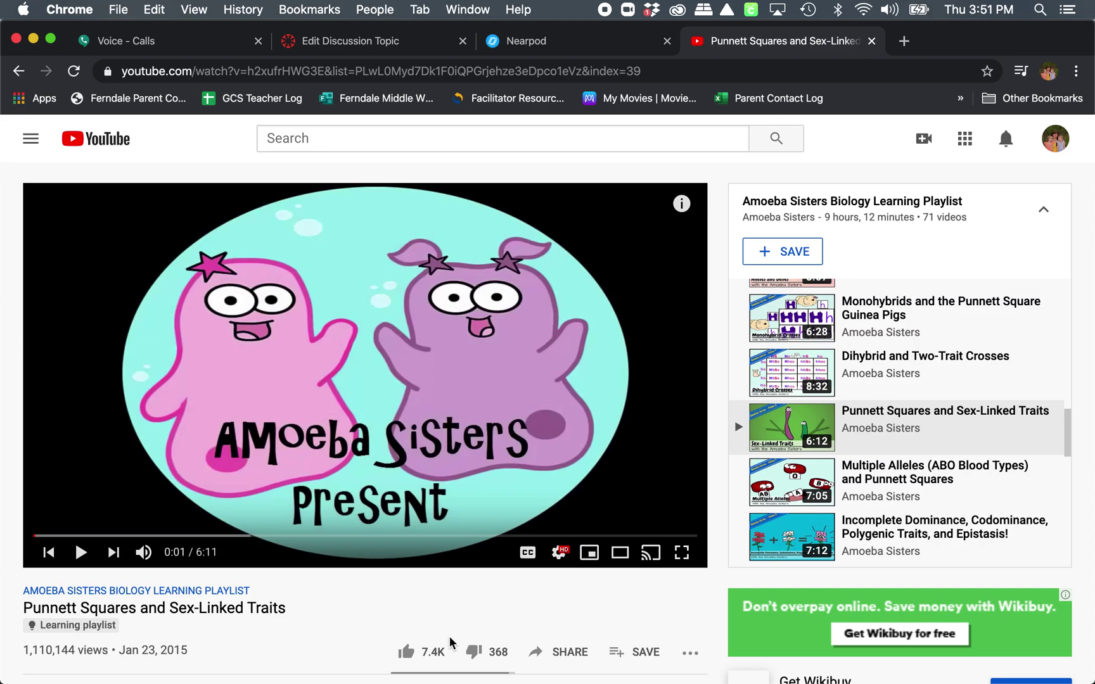
scroll(451, 642, "down", 1)
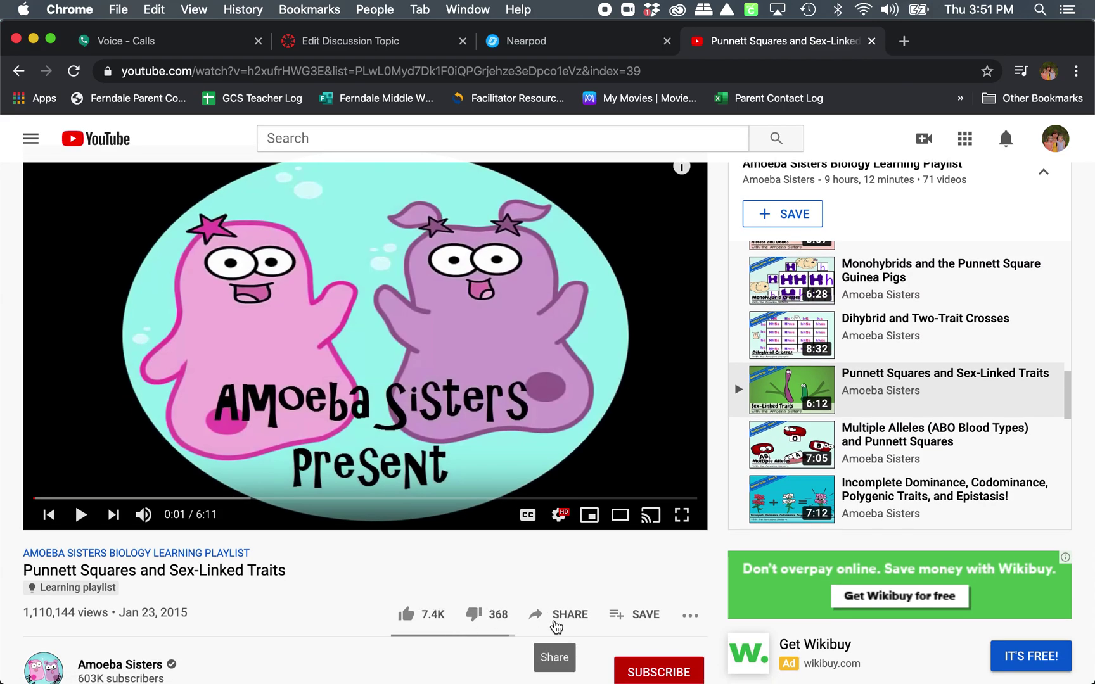
left_click(556, 626)
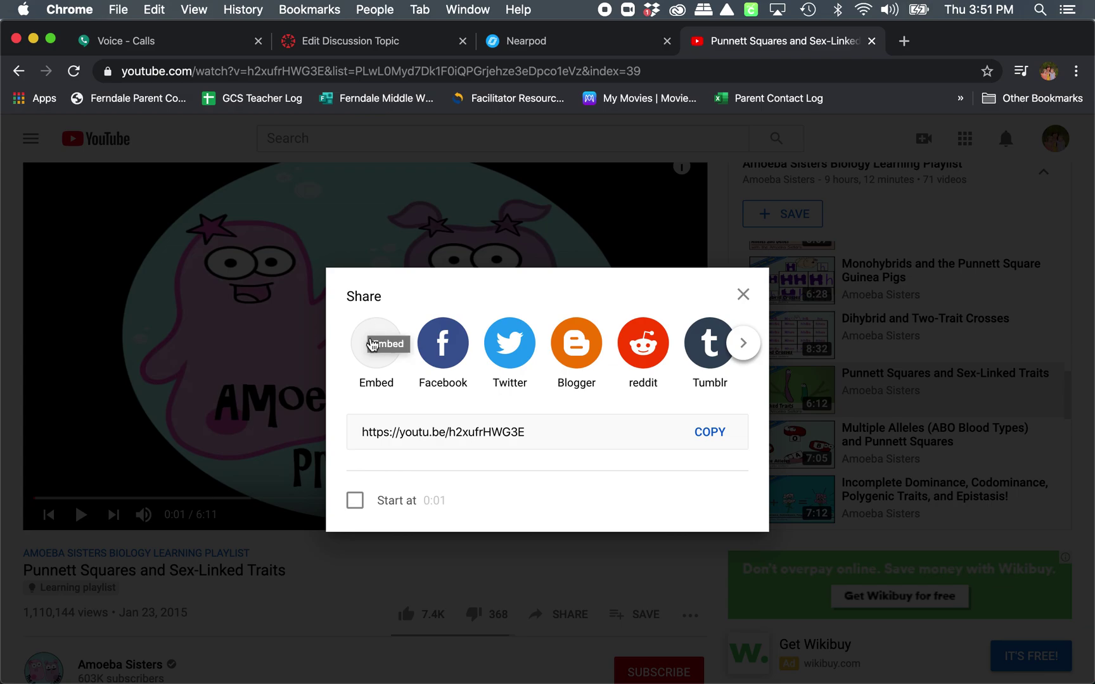
left_click(376, 357)
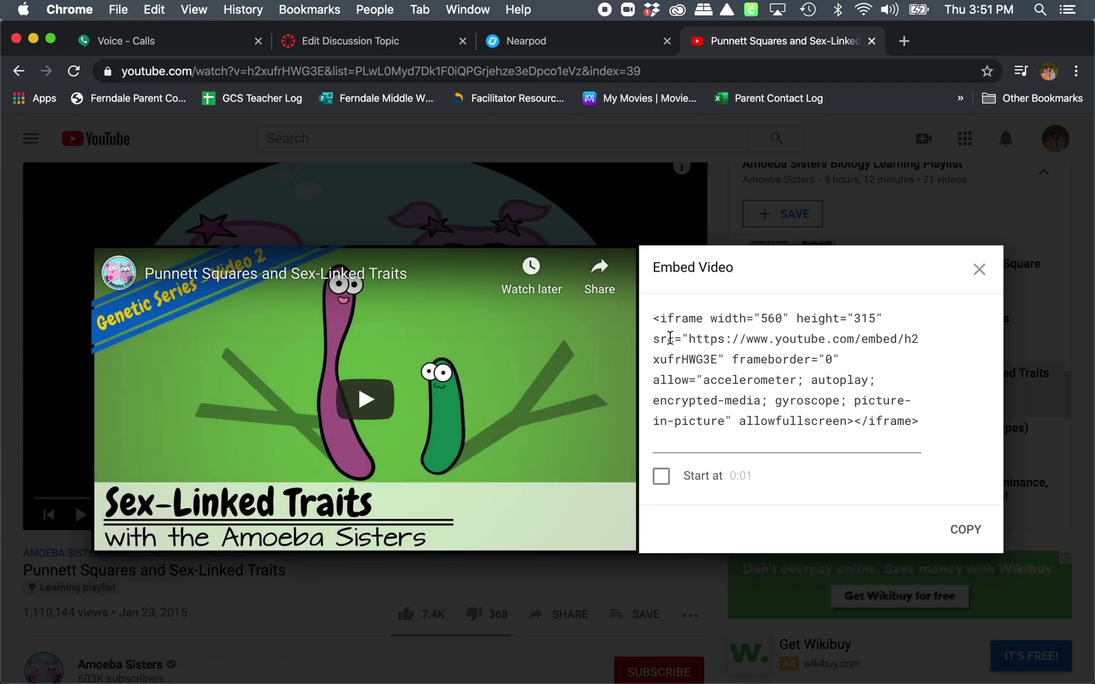
left_click(653, 317)
left_click_drag(653, 317, 929, 423)
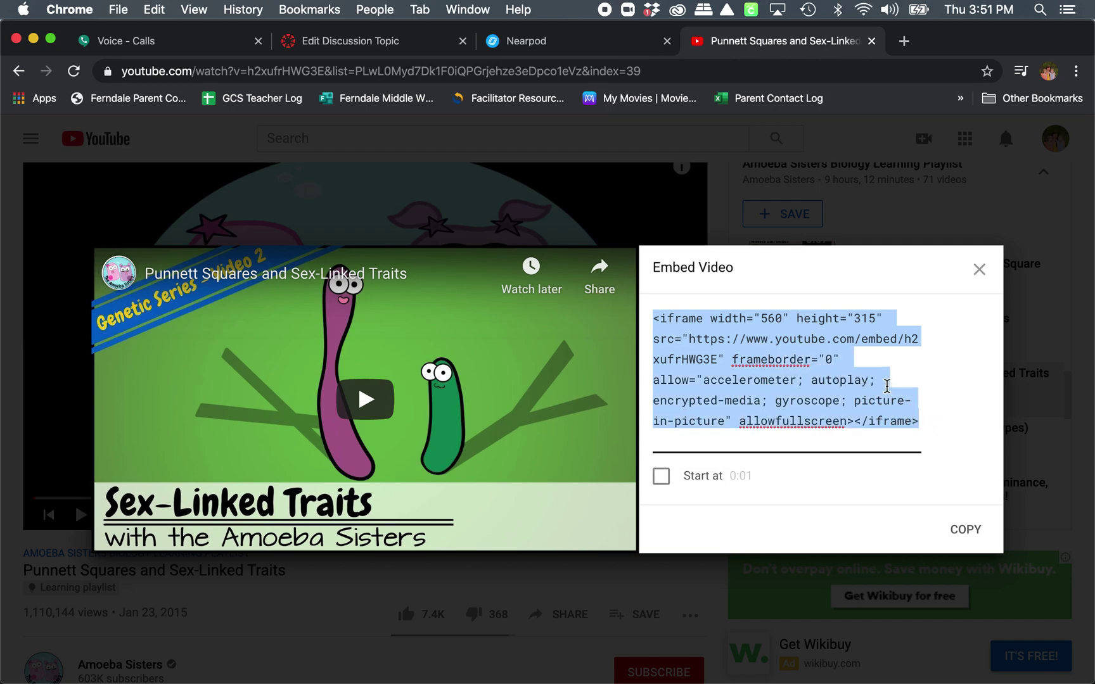
key("super+c")
left_click(966, 527)
left_click(979, 269)
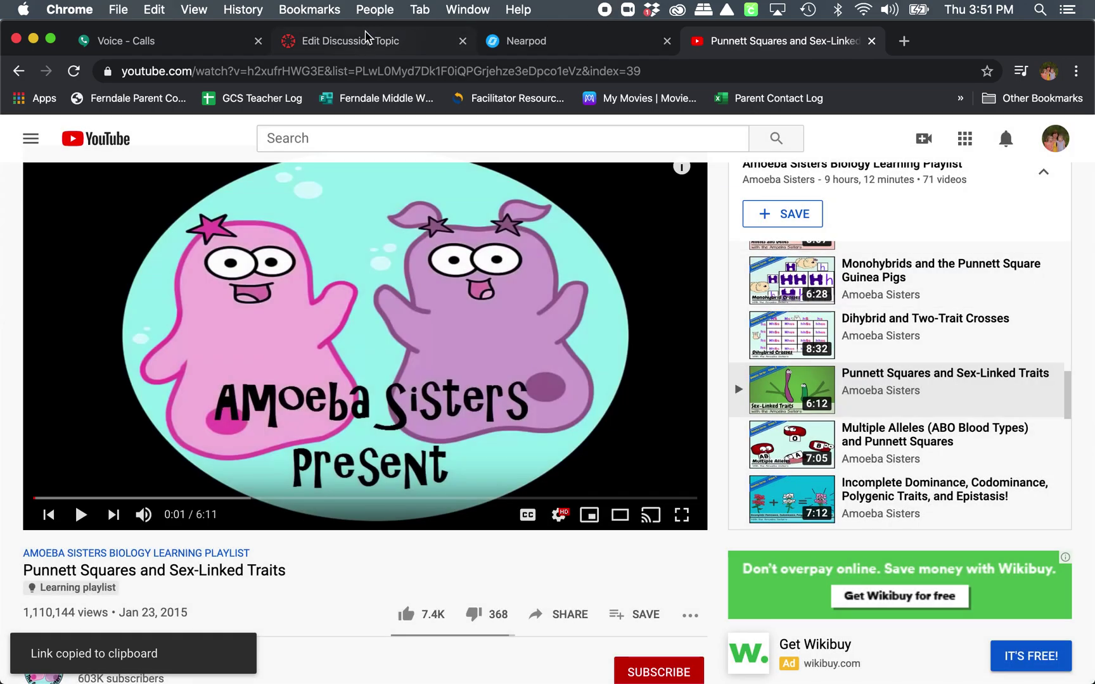
Return to the discussion being edited and insert the YouTube video in its body using the copied embed code.
left_click(362, 40)
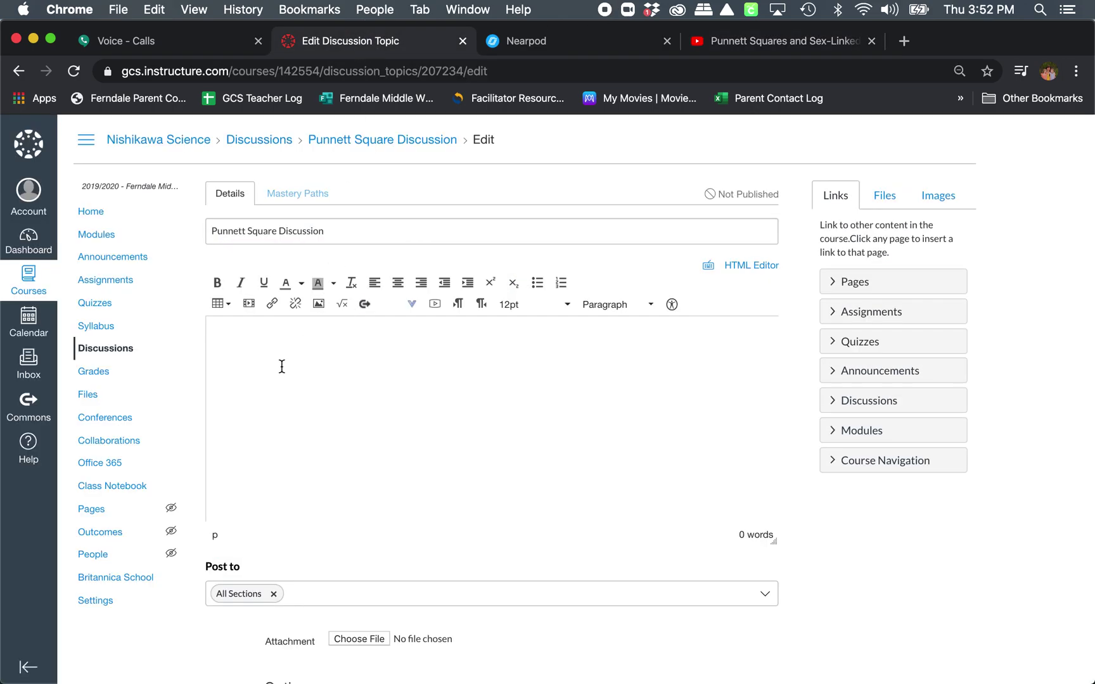
key("super+v")
left_click(248, 307)
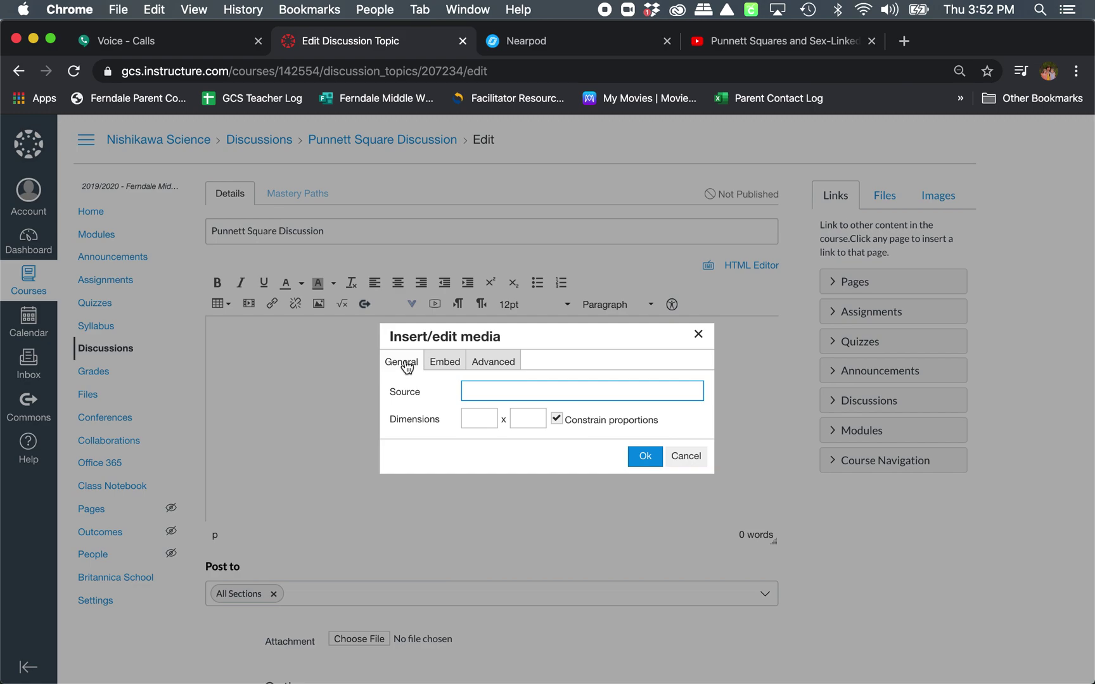
left_click(443, 366)
left_click(441, 415)
key("super+v")
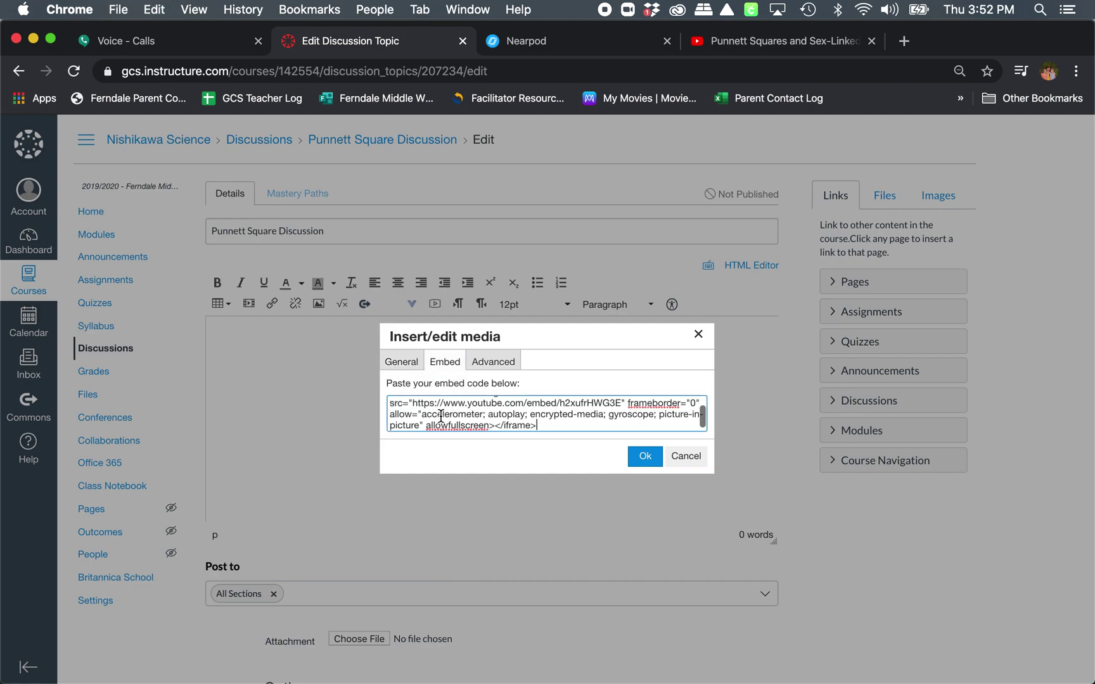
left_click(641, 457)
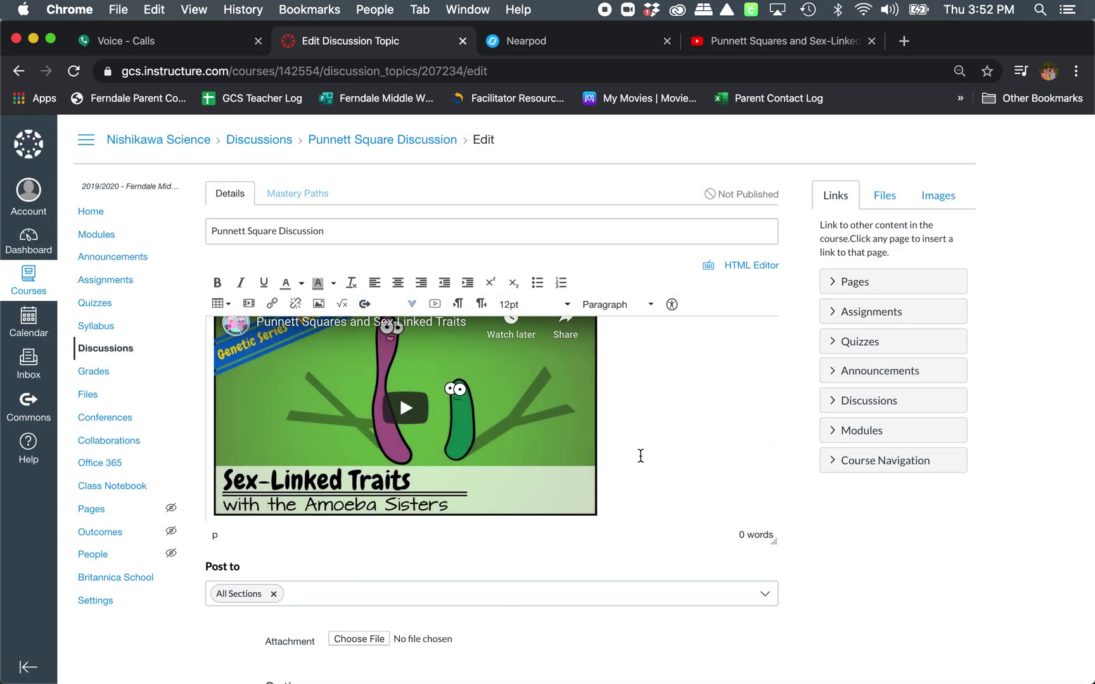
Delete the embedded video from the discussion body.
scroll(641, 455, "down", 1)
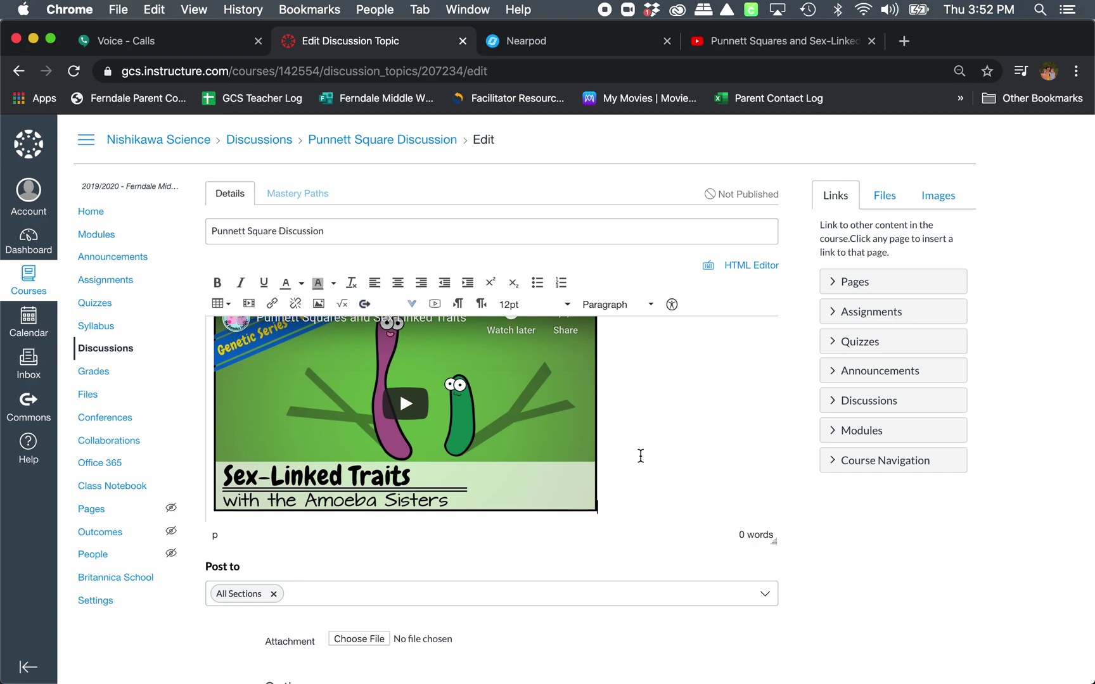
scroll(641, 455, "up", 3)
key("BackSpace")
key("BackSpace")
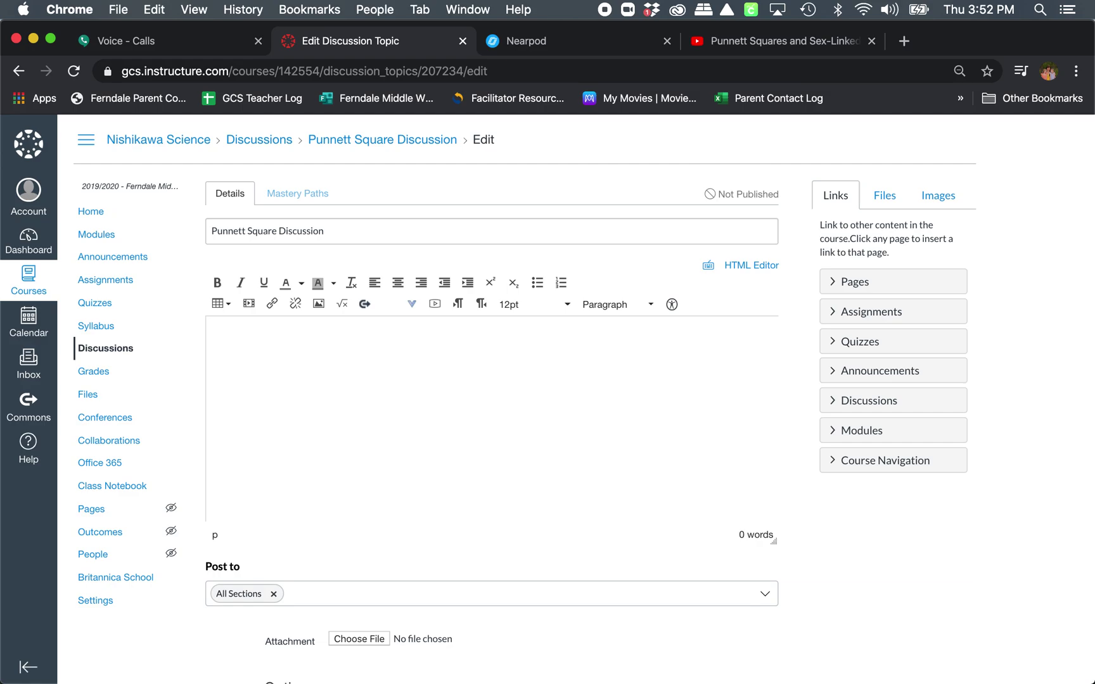
key("super+z")
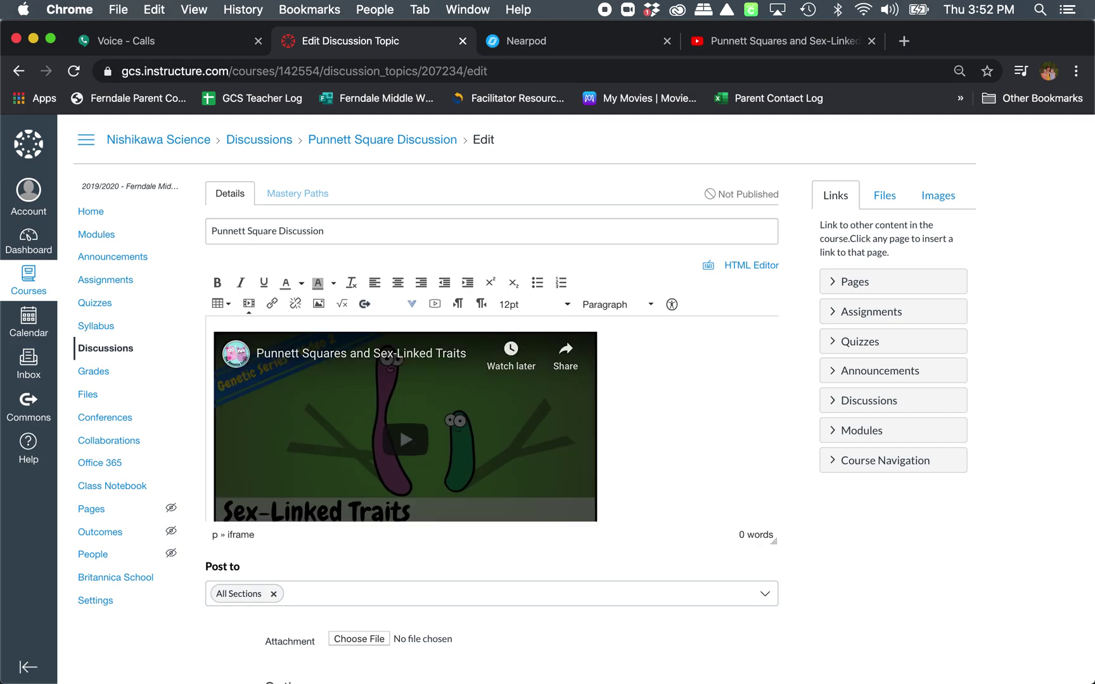
key("BackSpace")
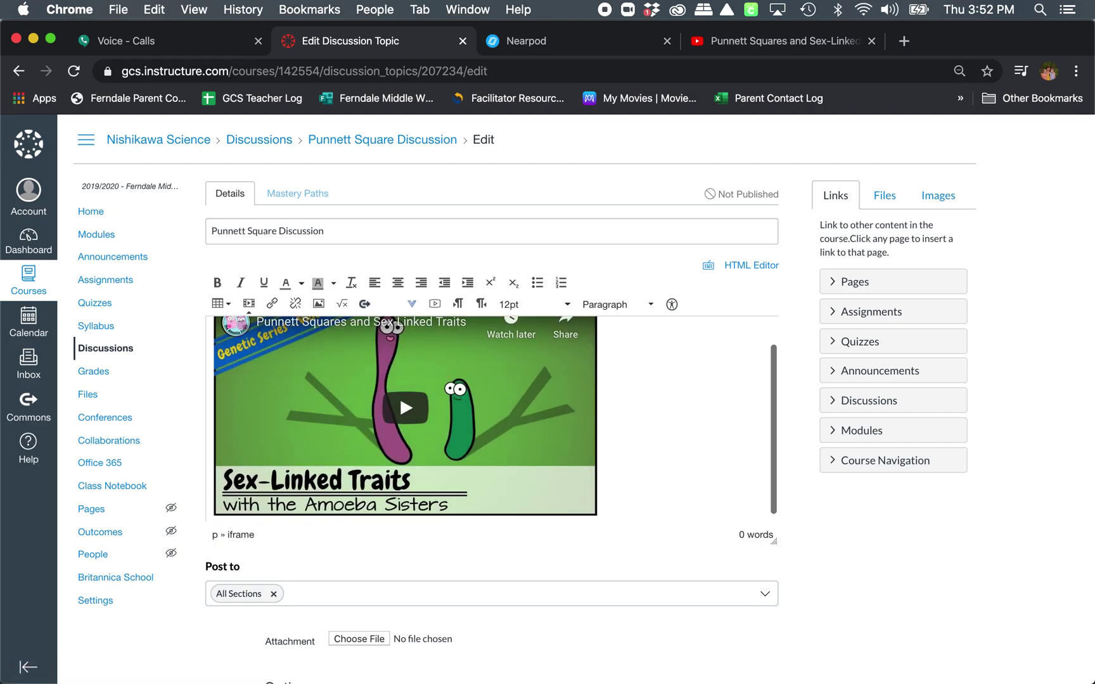
key("BackSpace")
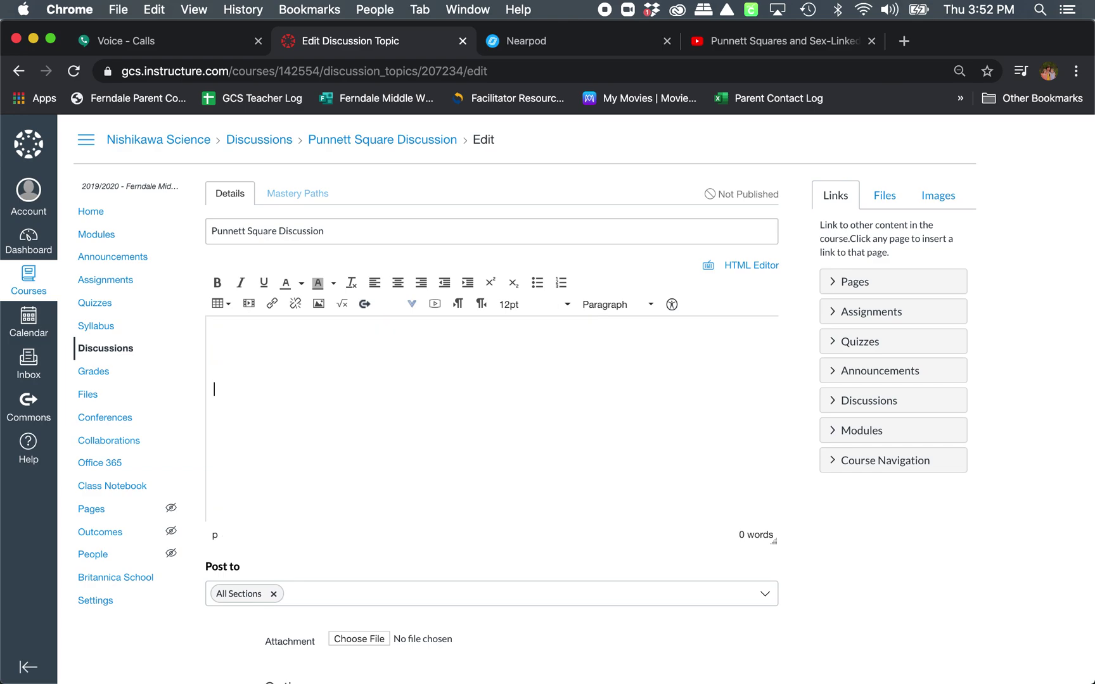
key("super+z")
key("BackSpace")
Insert the Punnett Squares and Sex-Linked Traits video again in the discussion body, below some blank lines, using the copied embed code.
left_click(254, 367)
left_click(248, 303)
left_click(445, 361)
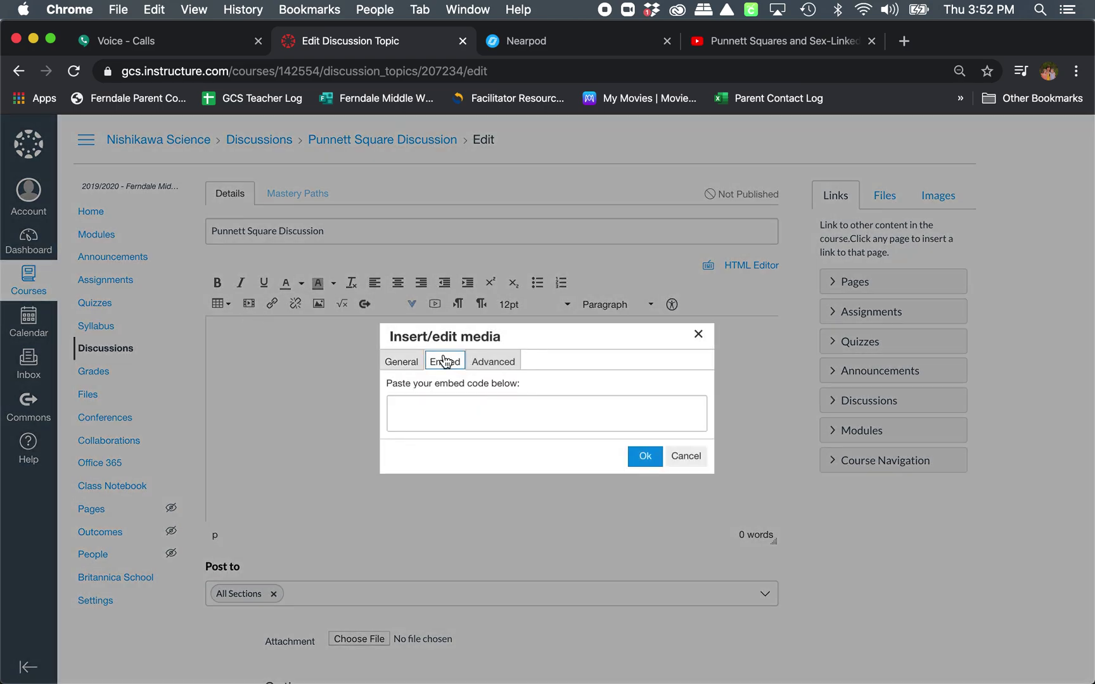
left_click(496, 413)
key("super+v")
left_click(644, 455)
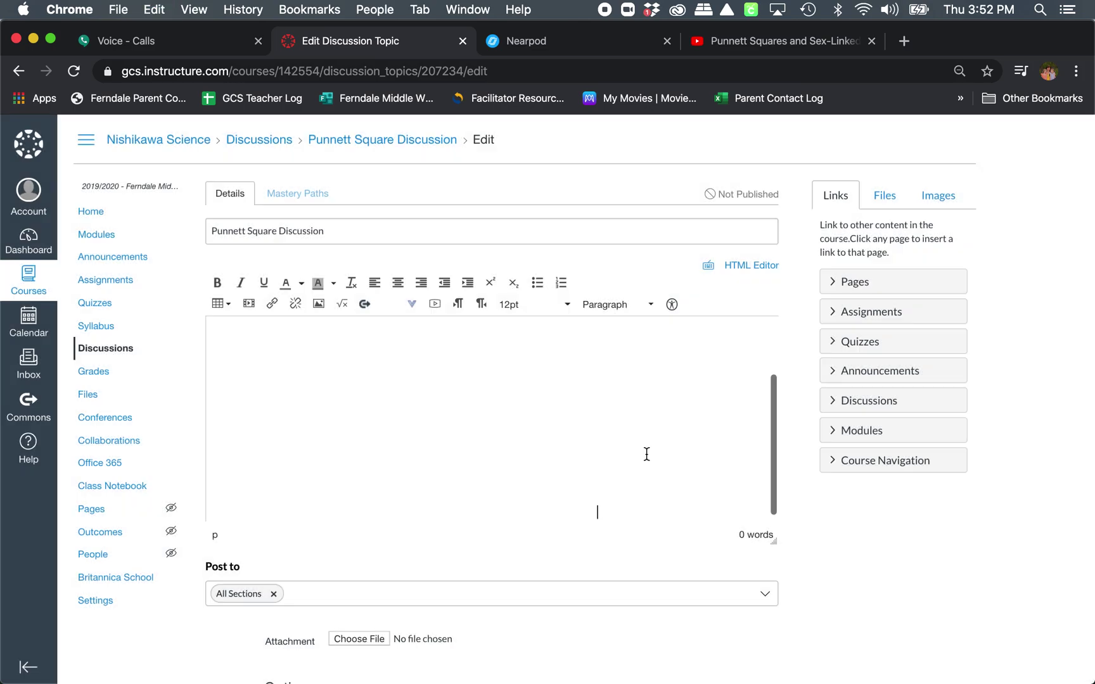
Write above the video: "Please watch the video below, and state 3 things you learned, 2 things you found intesteresting".
scroll(265, 359, "up", 2)
left_click(254, 341)
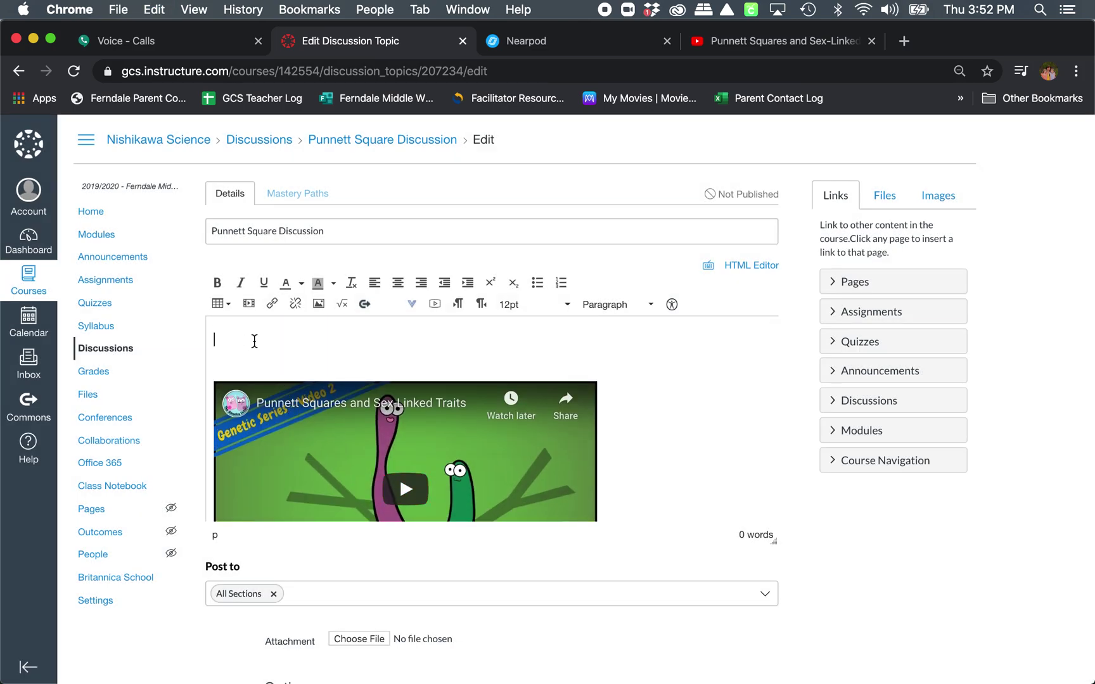
type("Please watch the video below, and ")
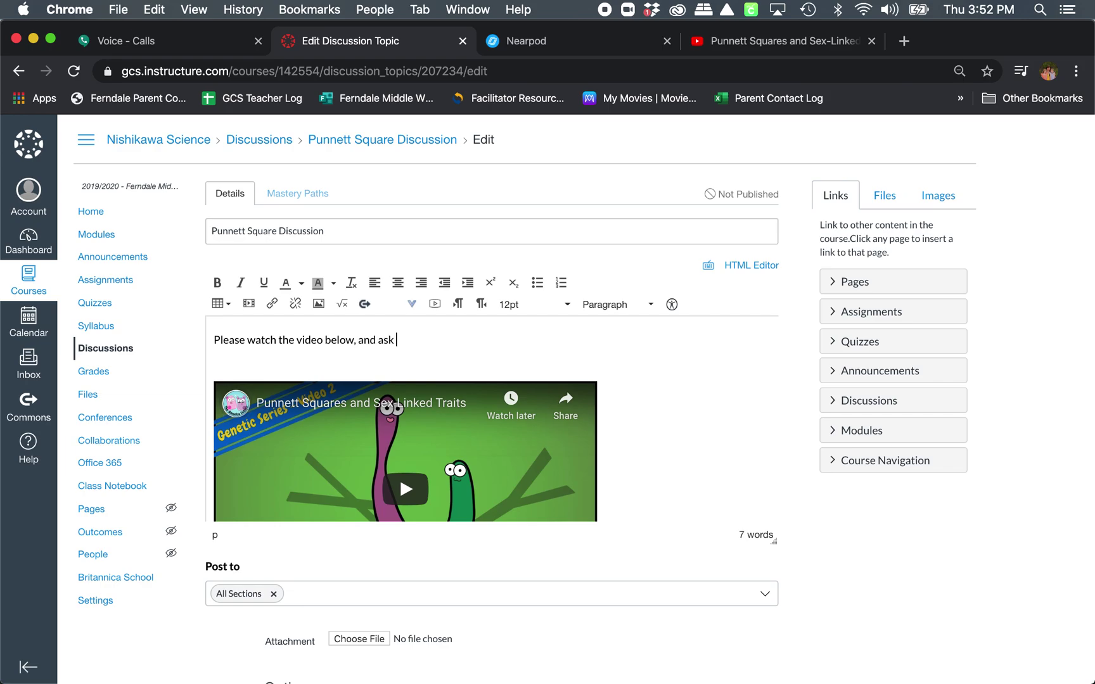
type("a")
key("BackSpace")
type("state 3 things you ")
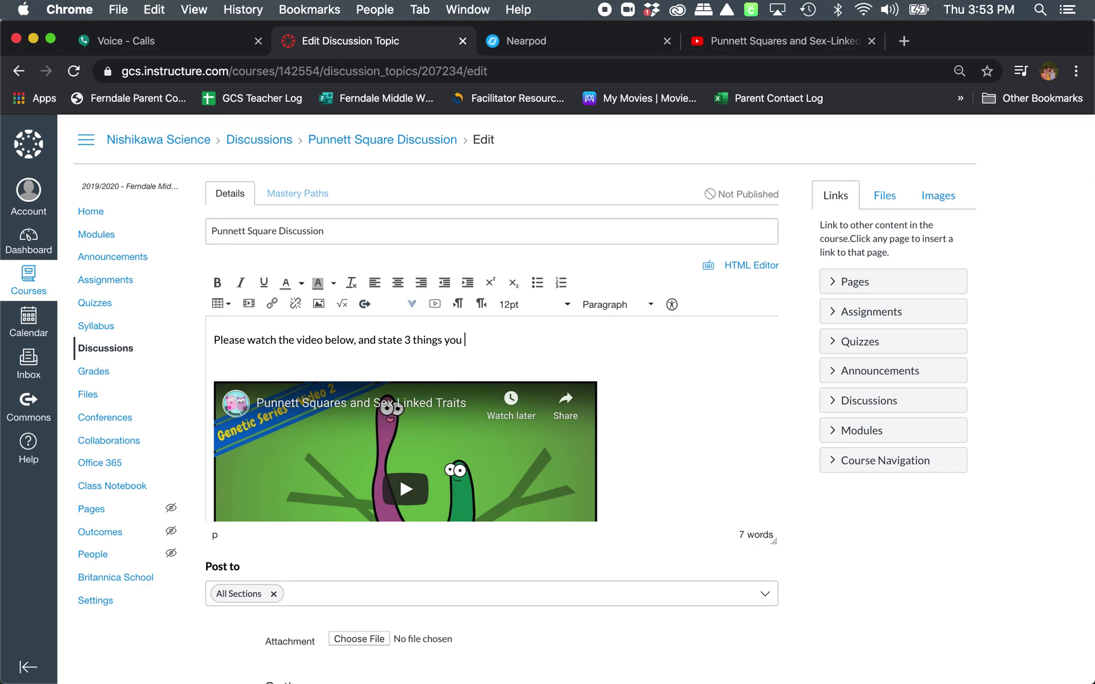
type("learned, 2 things yo")
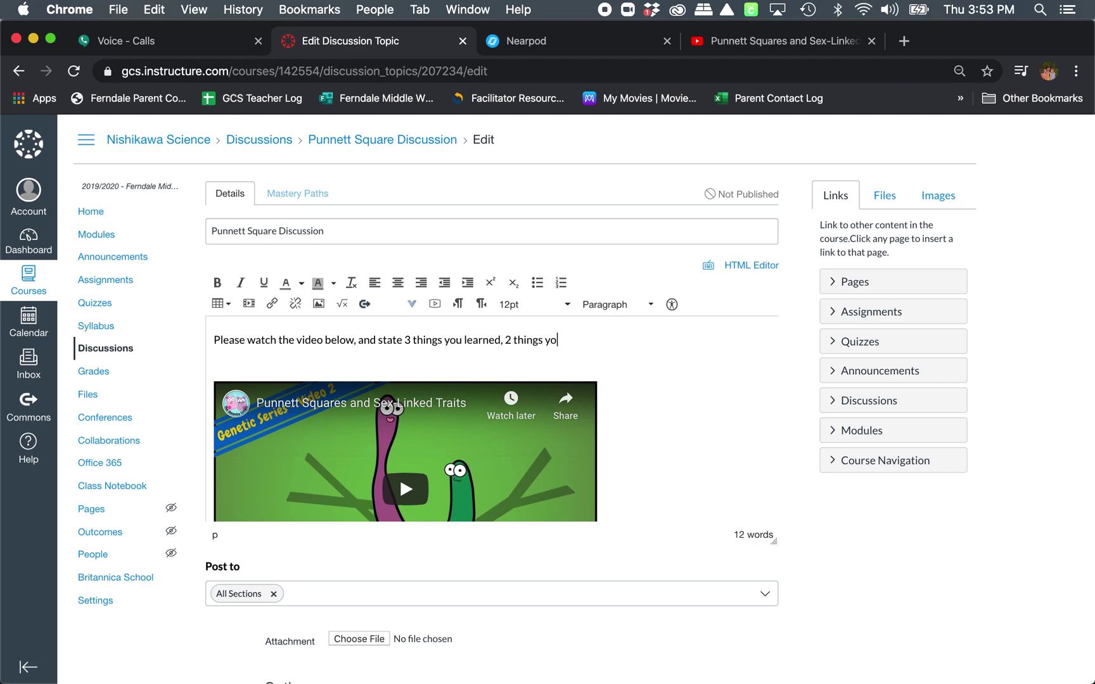
type("u found intesteresting")
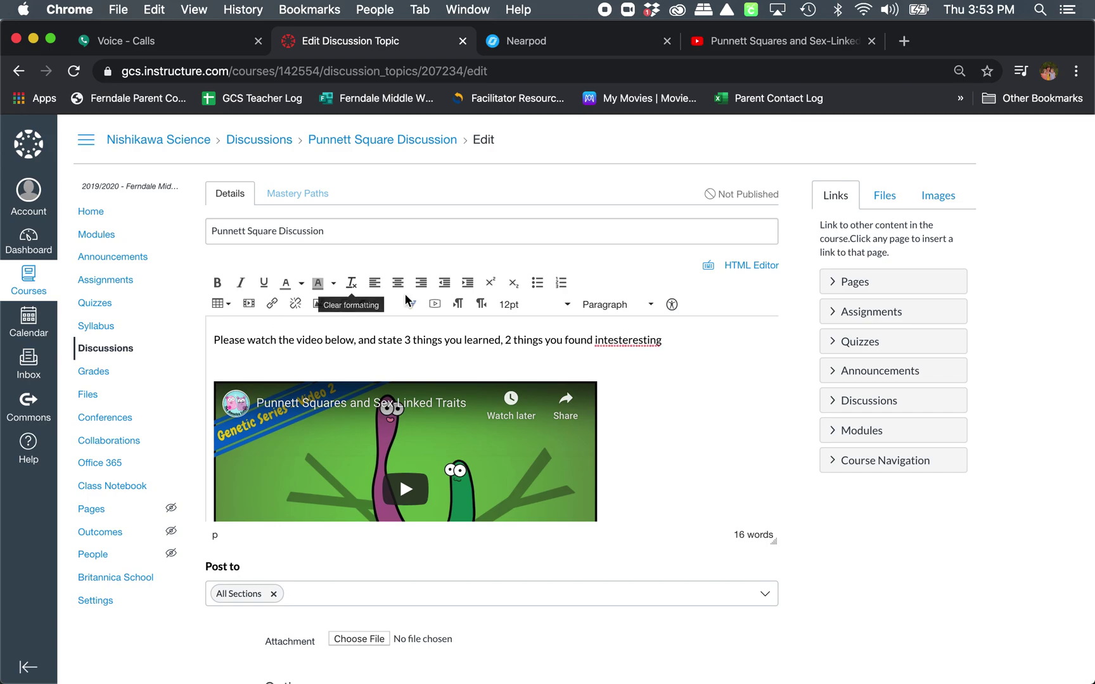
Correct the misspelled word at the end of the instructions to "interesting".
left_click(612, 340)
right_click(612, 342)
left_click(608, 342)
right_click(607, 342)
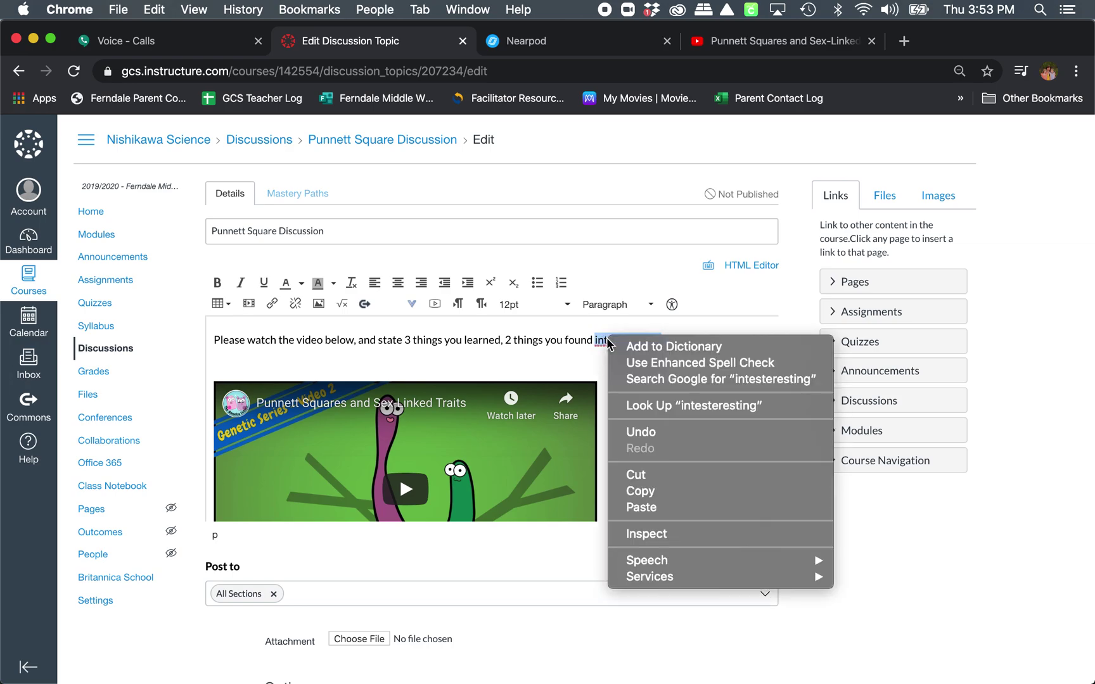
left_click(593, 365)
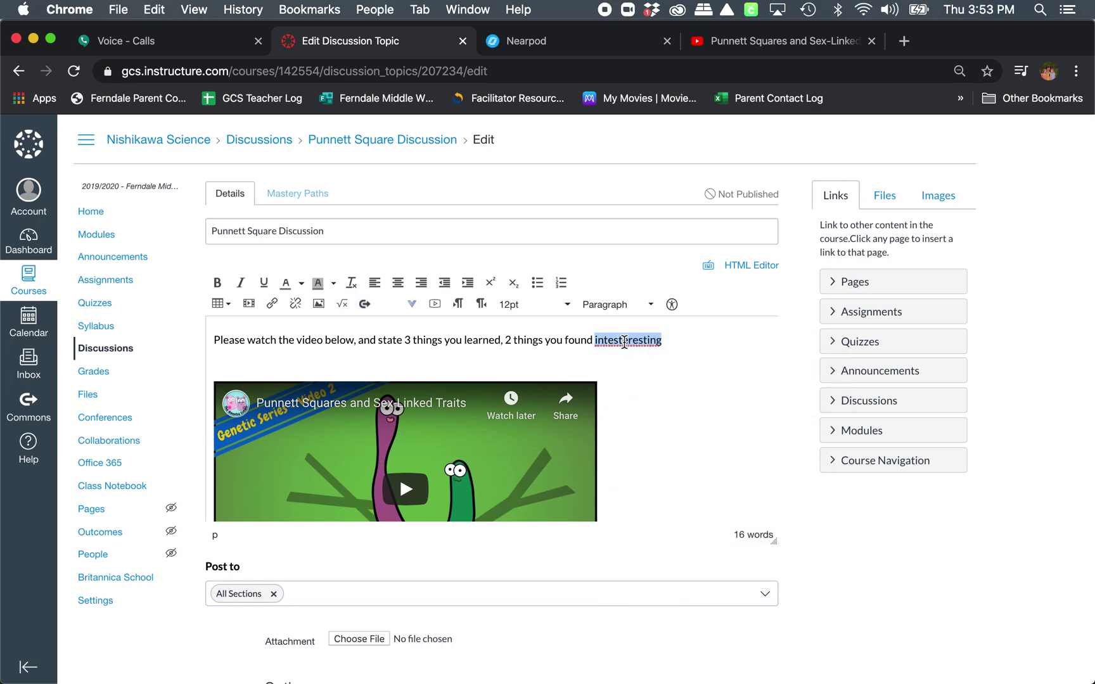
type("interesting")
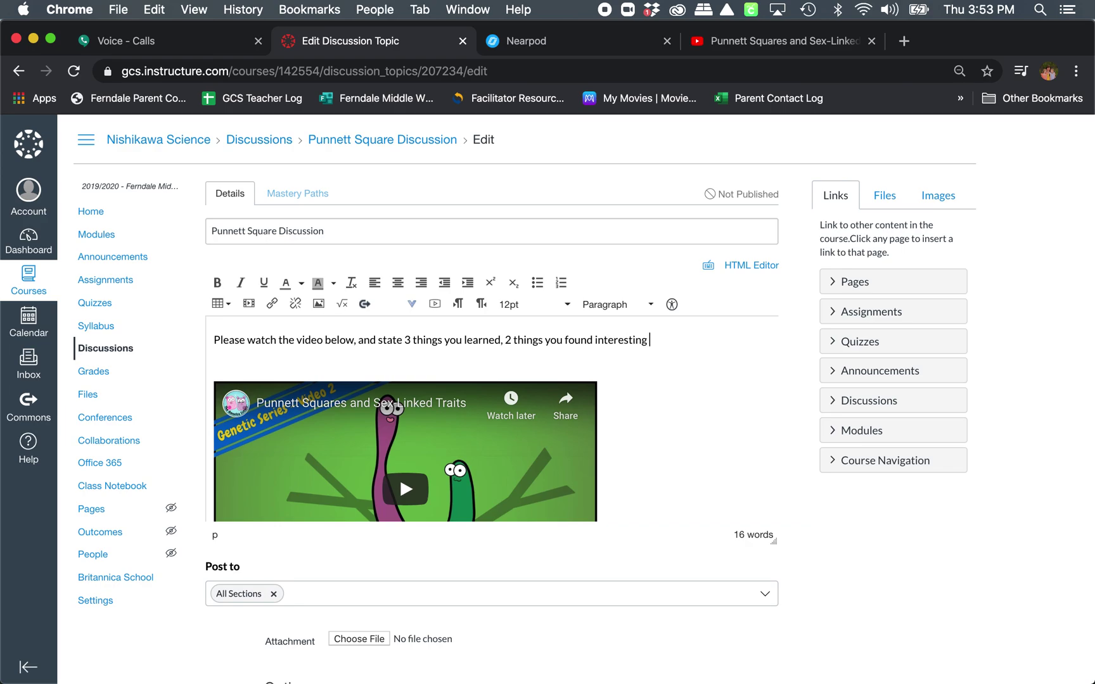
Finish the sentence with "and 1 thing you have a question about." and add separate lines 3, 2 and 1 below it.
type(" and 1 thing you have a question abou")
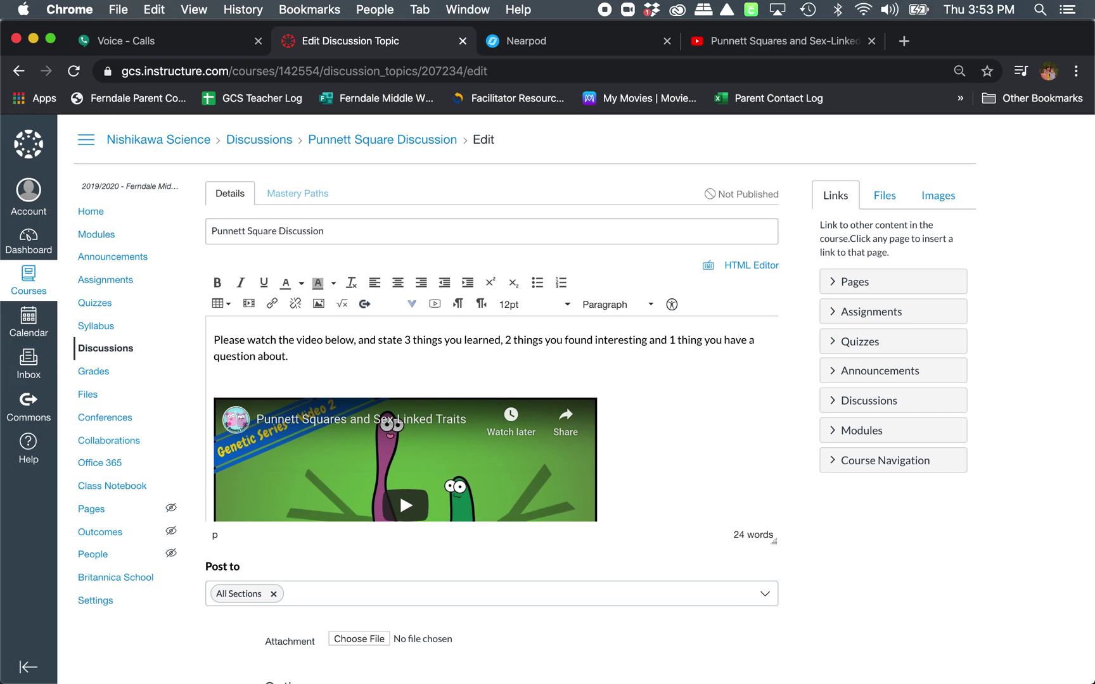
type("t.")
key("Return")
type("3")
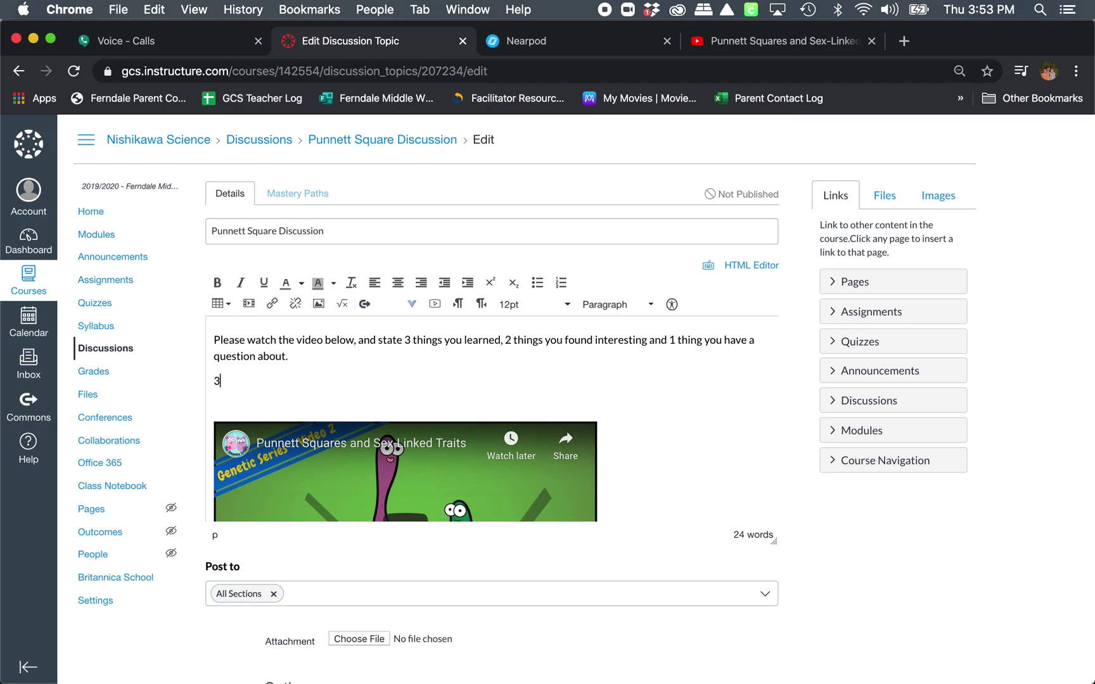
key("Return")
type("2")
key("Return")
type("1")
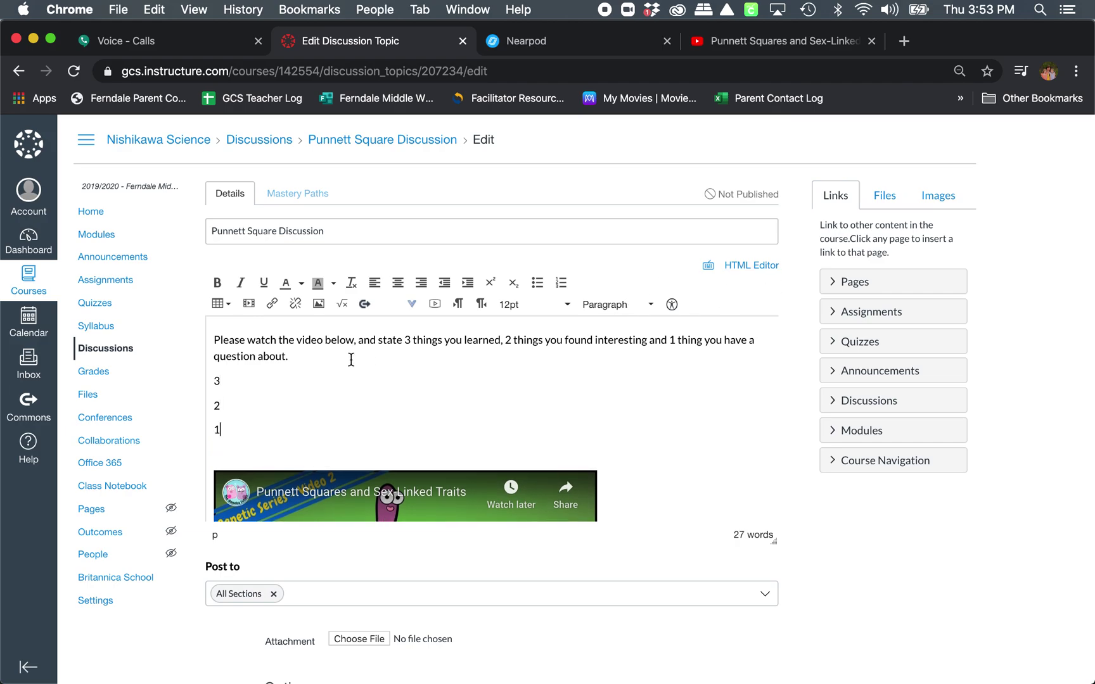
Complete the lines as "3: you learned", "2: you found interesting" and "1 : you learned", with a blank line above them.
left_click(298, 380)
type(": you learned")
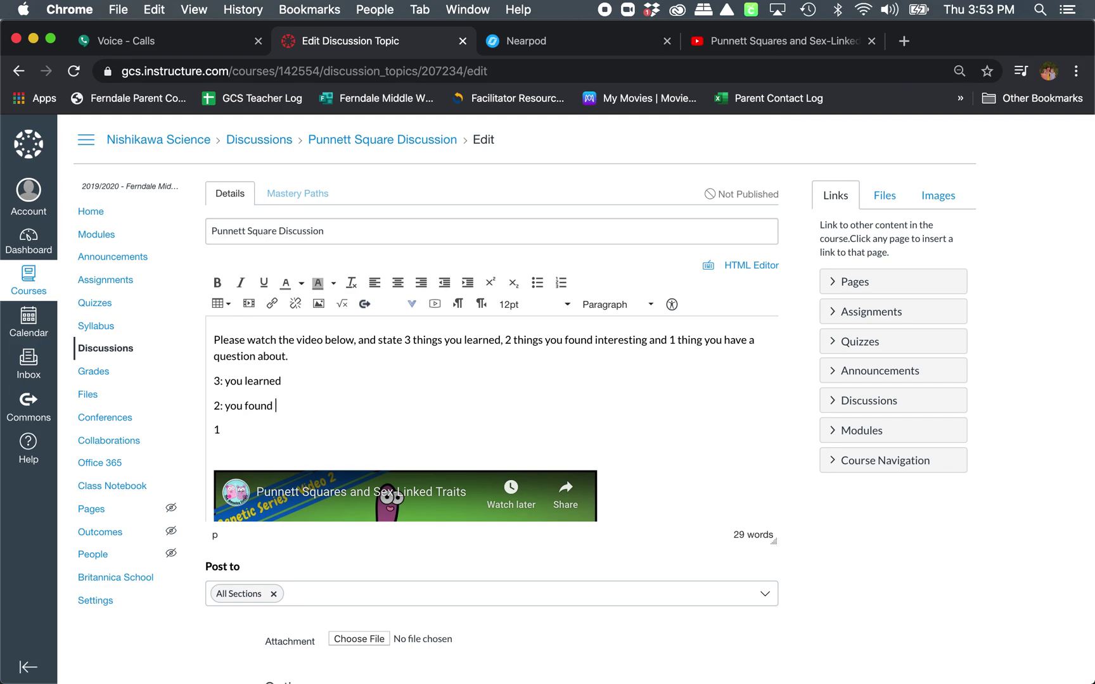
left_click(233, 429)
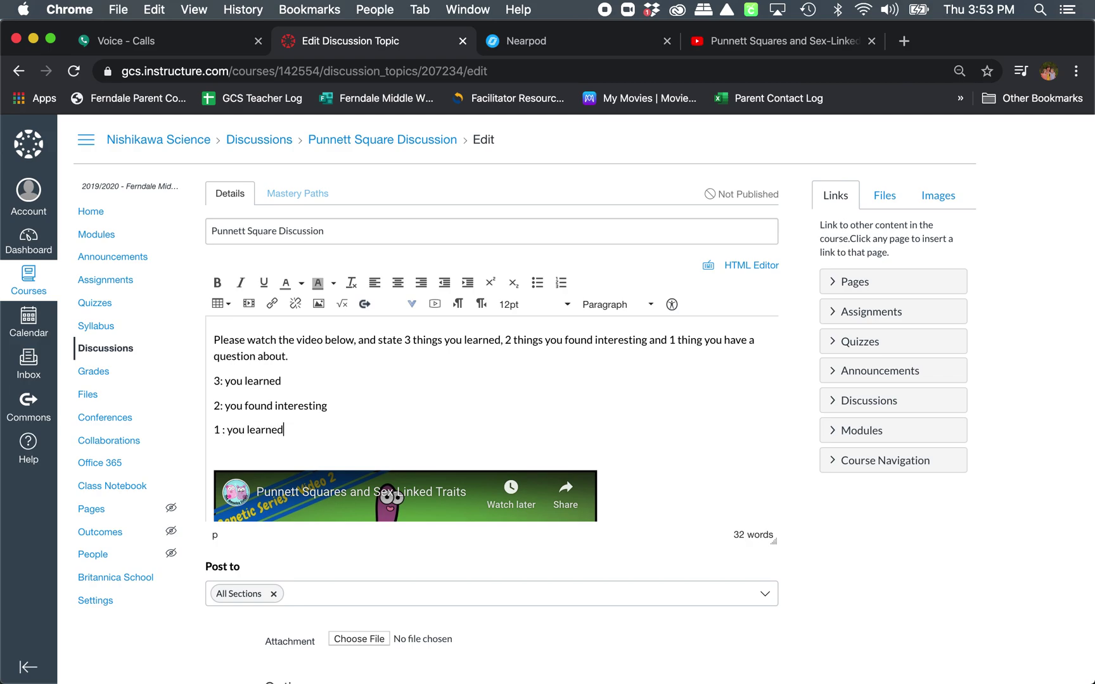
key("Return")
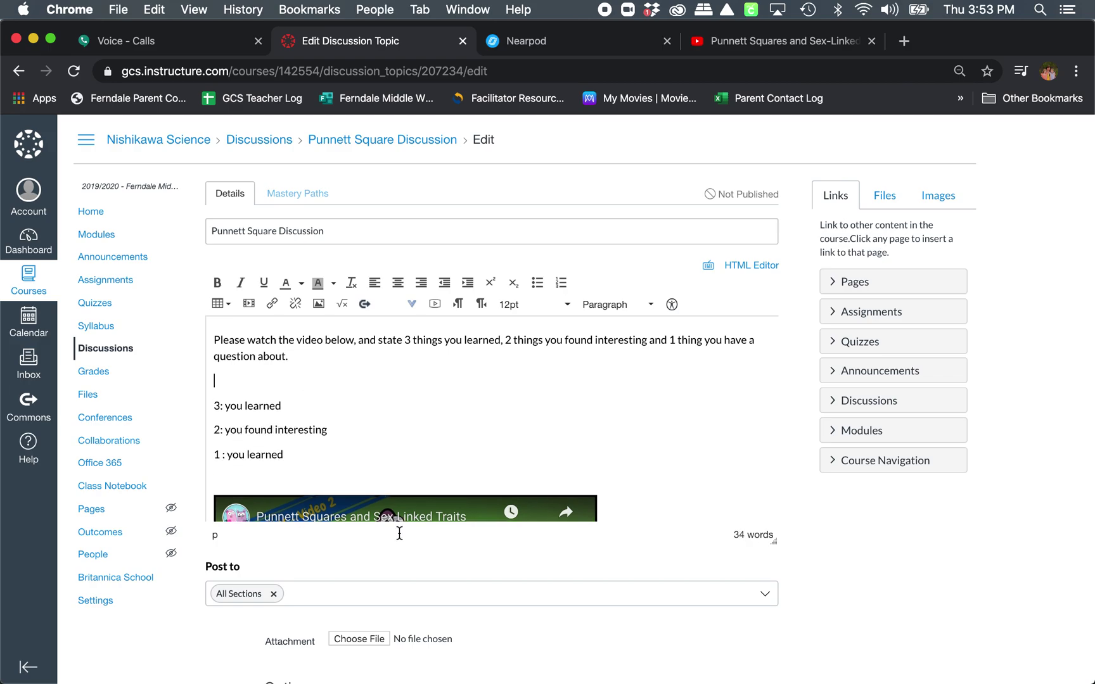
Review the discussion's text and embedded video and the posting options below the editor.
scroll(388, 472, "down", 3)
scroll(386, 481, "up", 5)
scroll(354, 444, "down", 5)
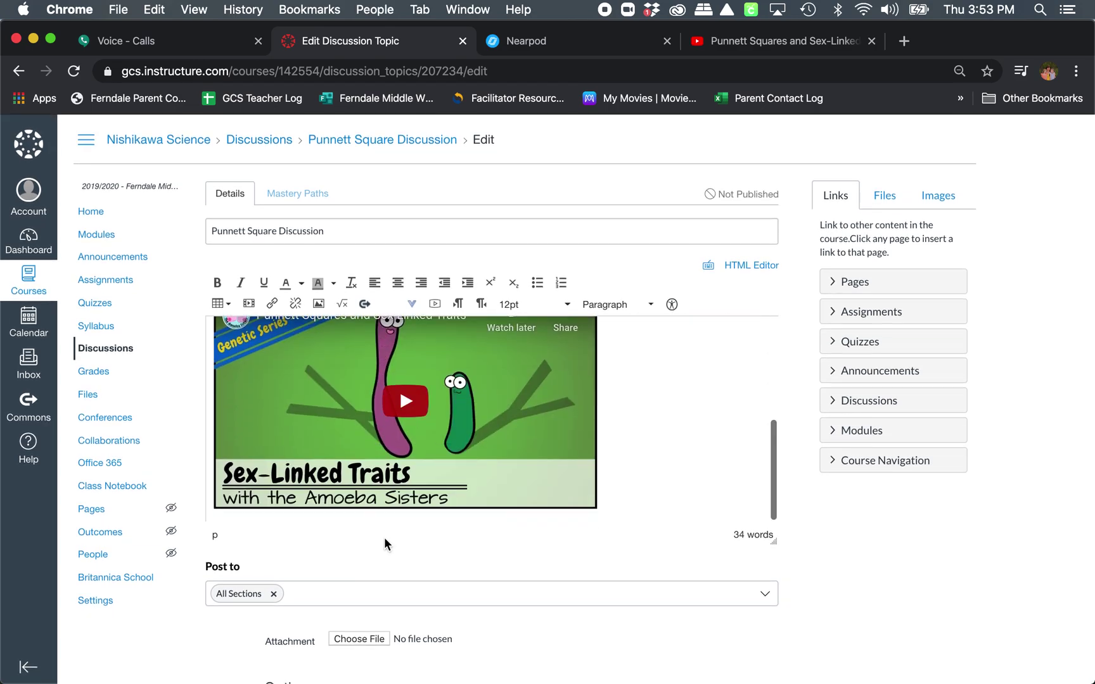
scroll(371, 581, "down", 1)
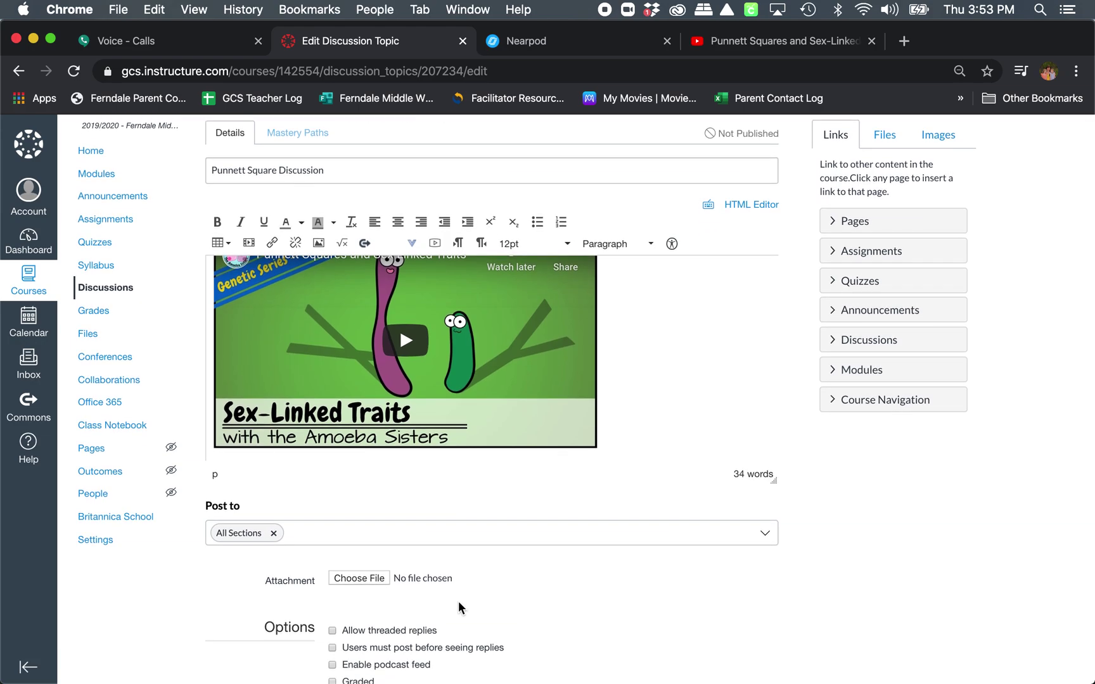
scroll(458, 608, "down", 5)
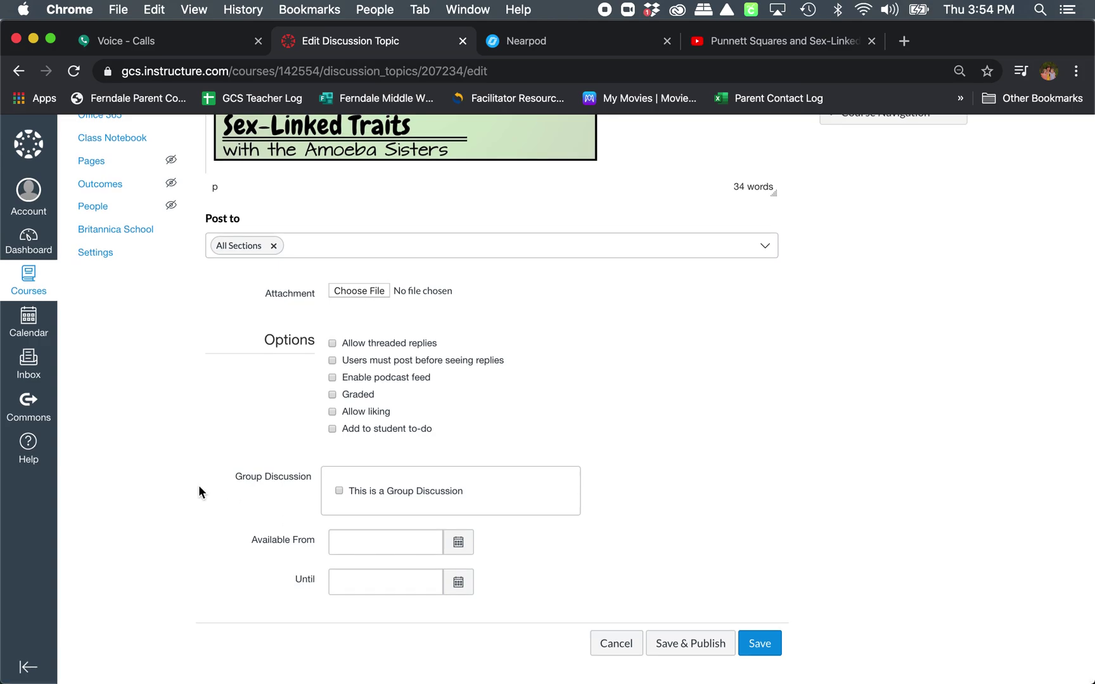
scroll(199, 491, "up", 3)
scroll(198, 491, "up", 3)
scroll(277, 412, "up", 4)
scroll(277, 449, "down", 4)
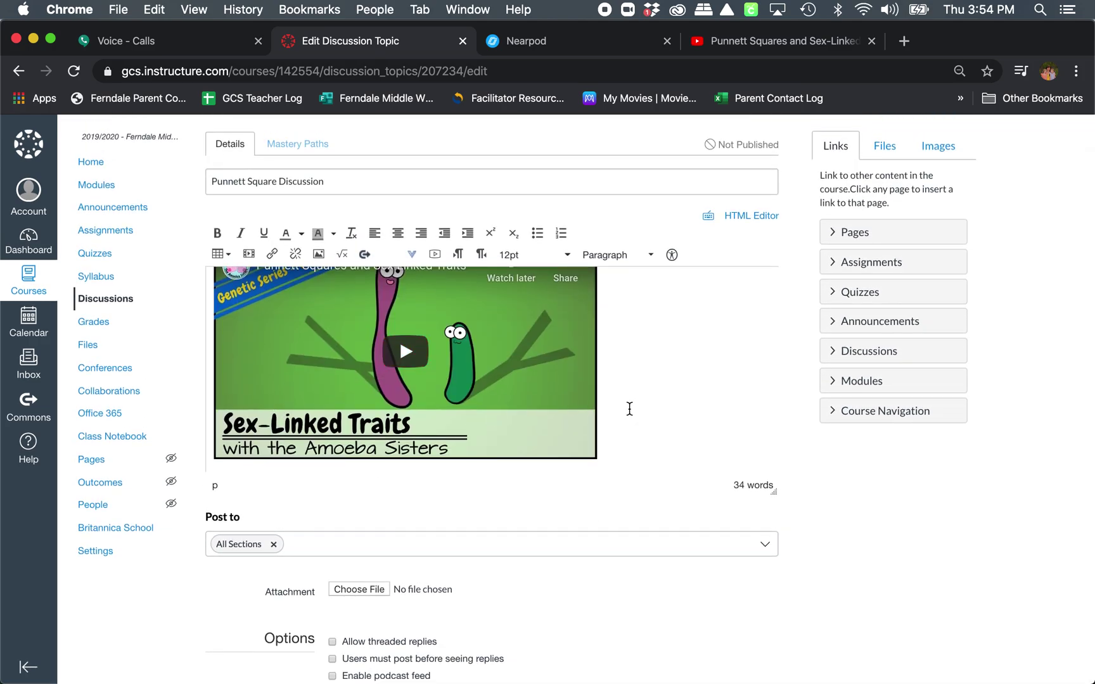
Allow threaded replies in the discussion and require users to post before seeing replies.
scroll(611, 579, "down", 3)
left_click(332, 484)
scroll(420, 513, "down", 2)
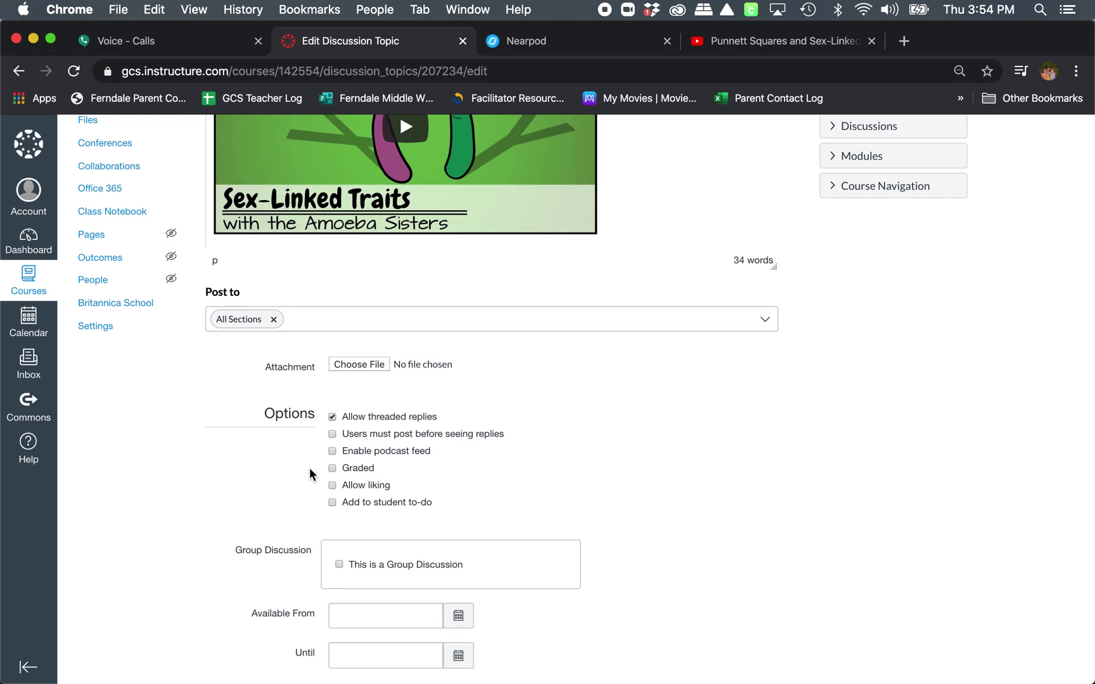
scroll(310, 475, "down", 2)
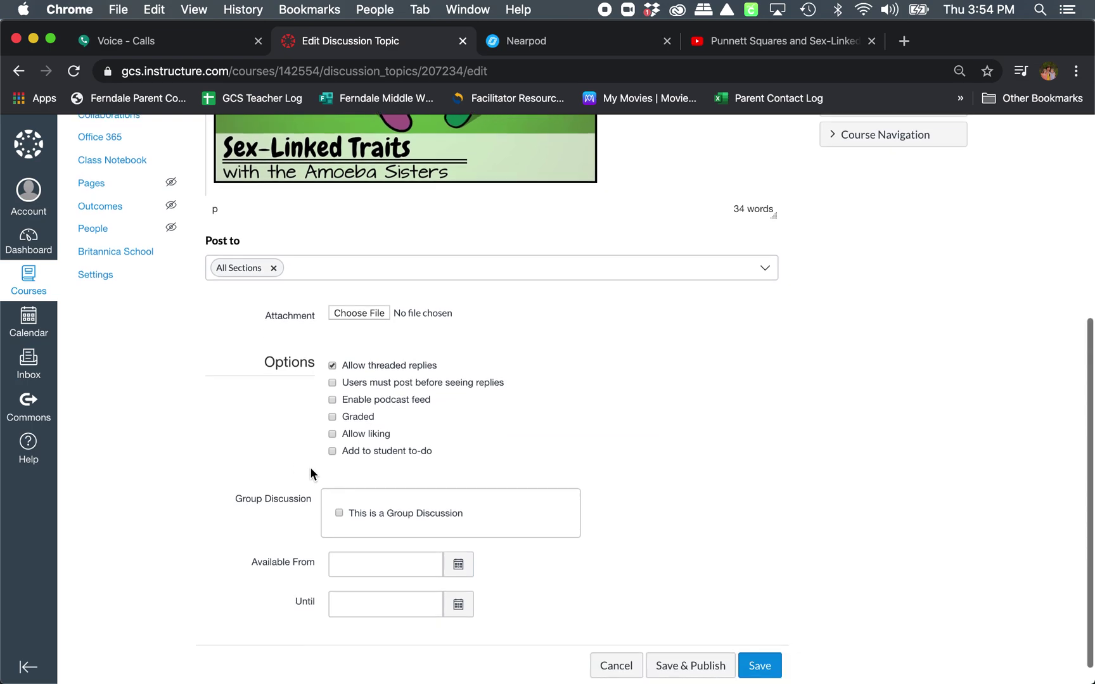
left_click(332, 374)
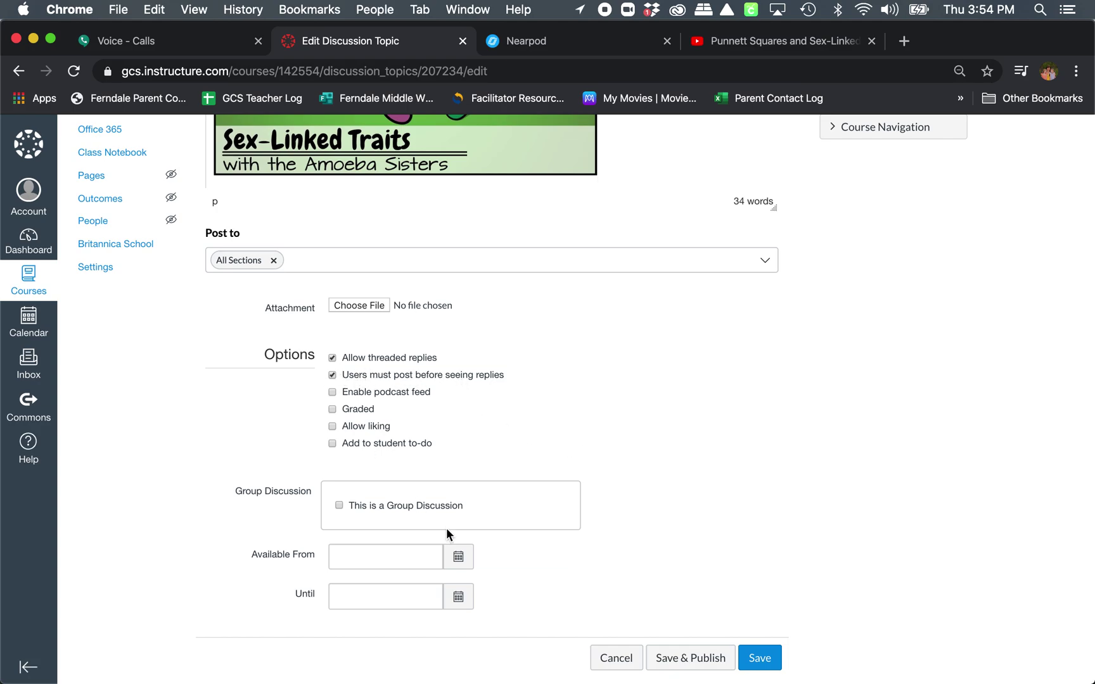
Make the discussion graded with 6 points possible and place it in the Assignments assignment group.
left_click(332, 409)
left_click(373, 476)
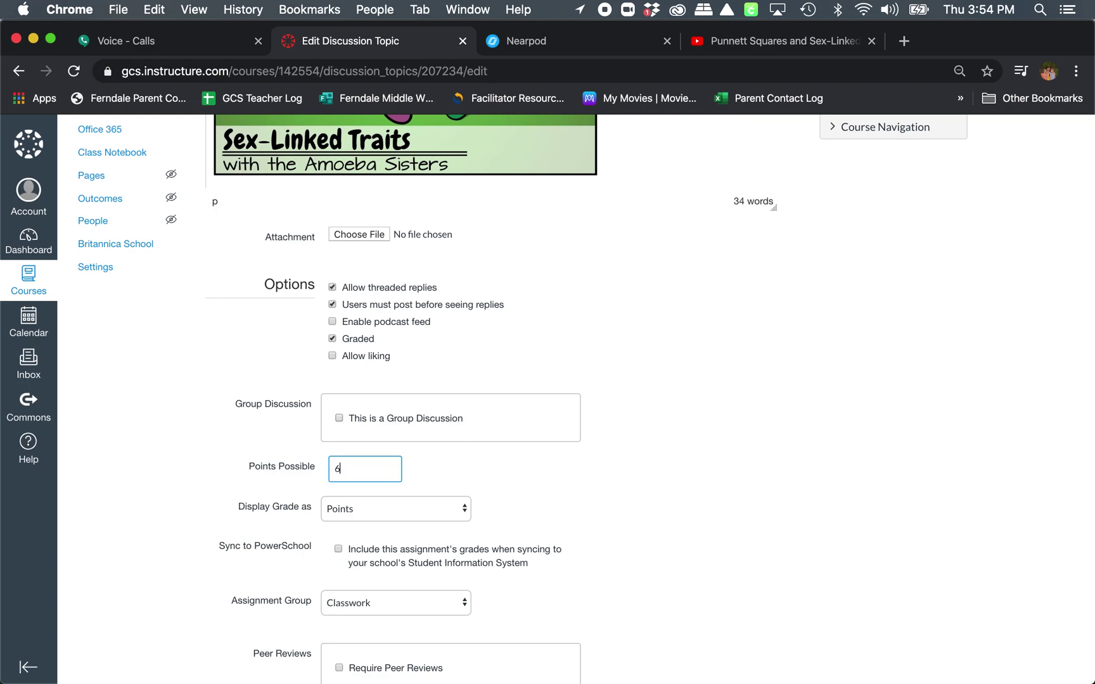
type("6")
left_click(461, 478)
scroll(514, 551, "down", 5)
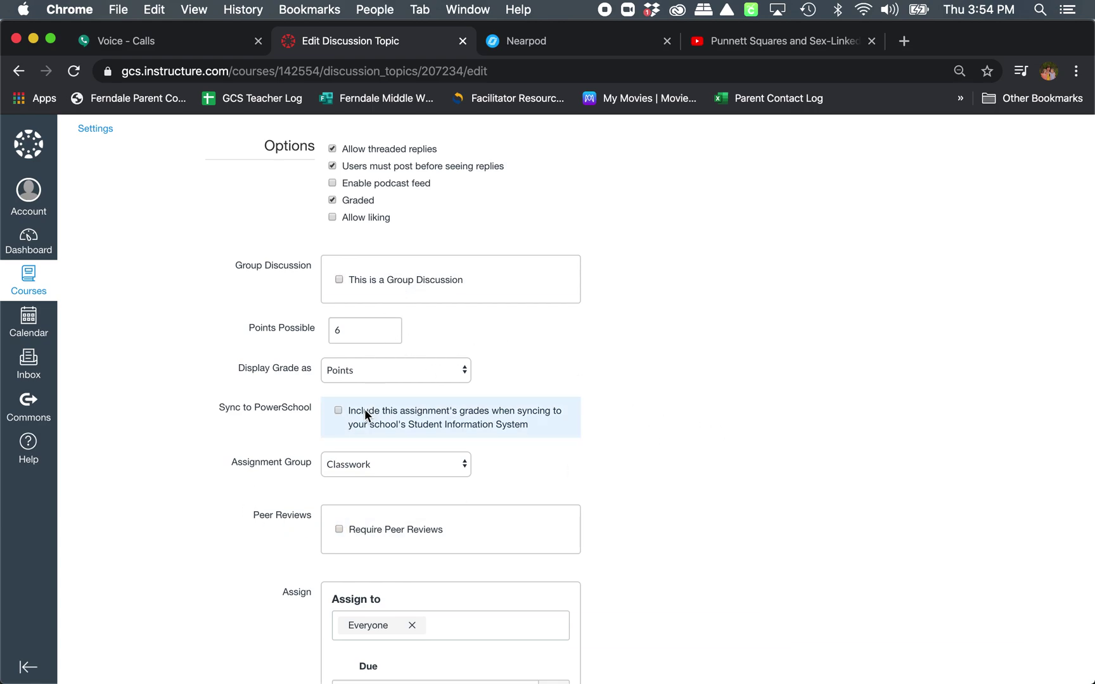
left_click(391, 475)
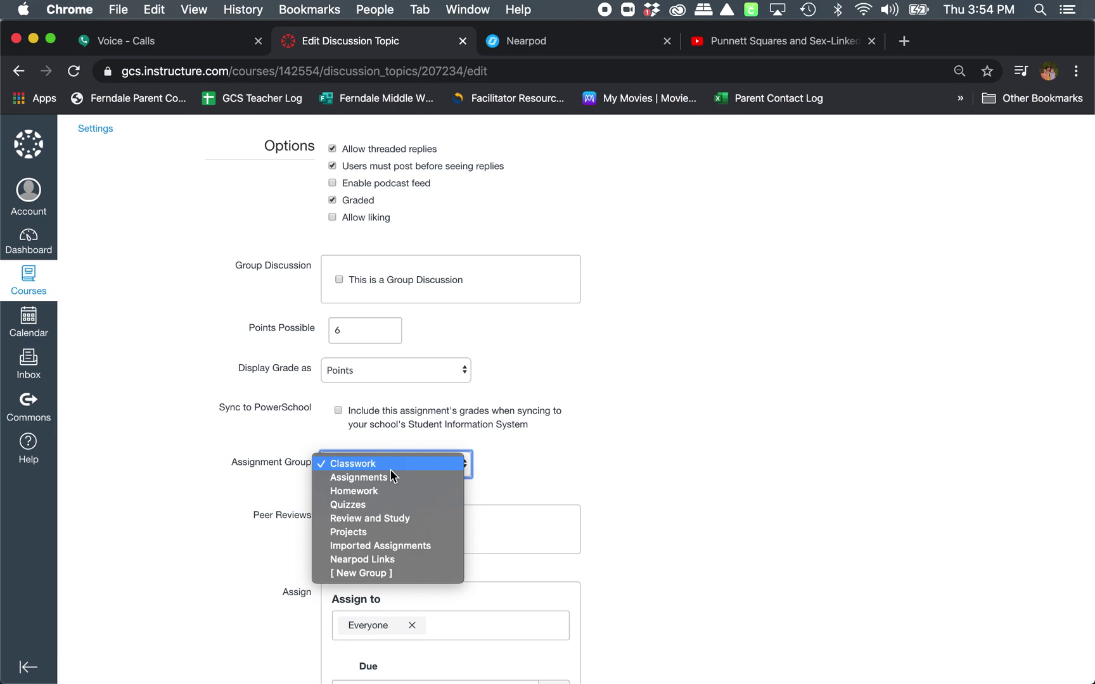
left_click(391, 476)
Set the due date for everyone to April 13, 2020 at 11:59pm.
scroll(638, 465, "down", 5)
left_click(665, 365)
left_click(453, 414)
left_click(725, 432)
left_click(562, 482)
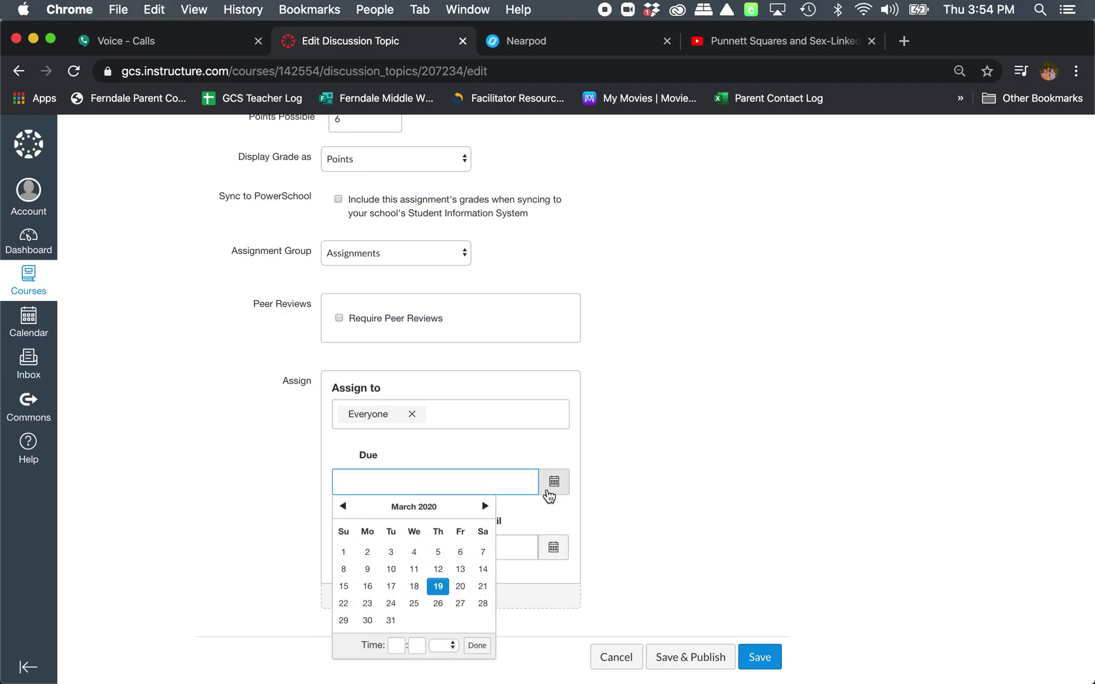
left_click(484, 507)
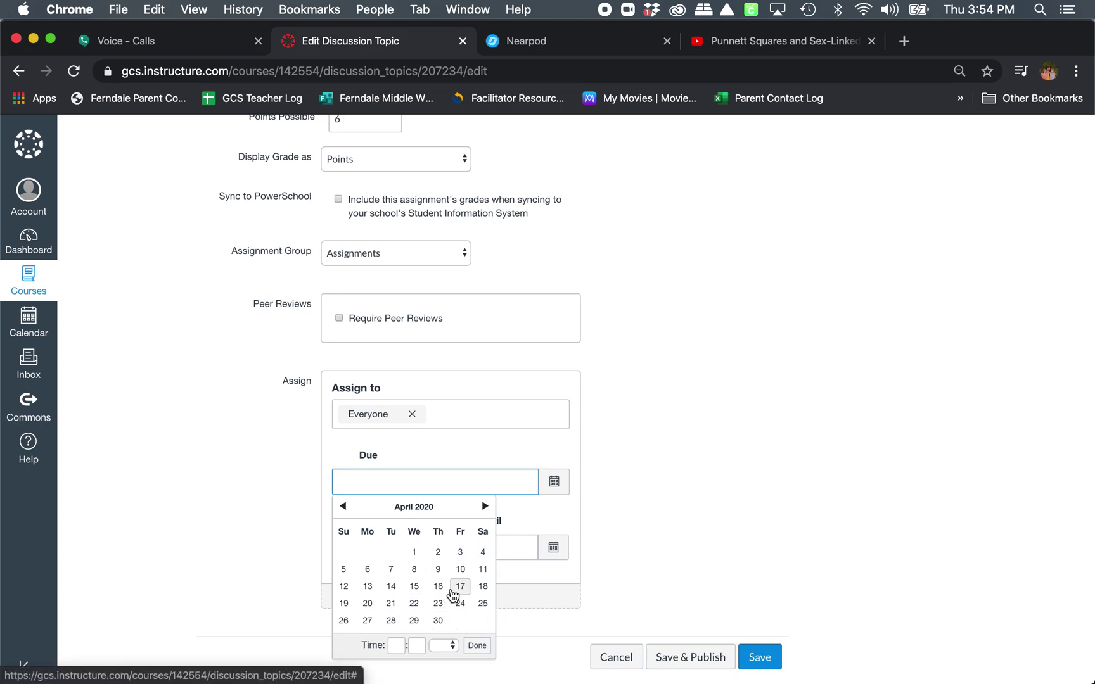
left_click(368, 587)
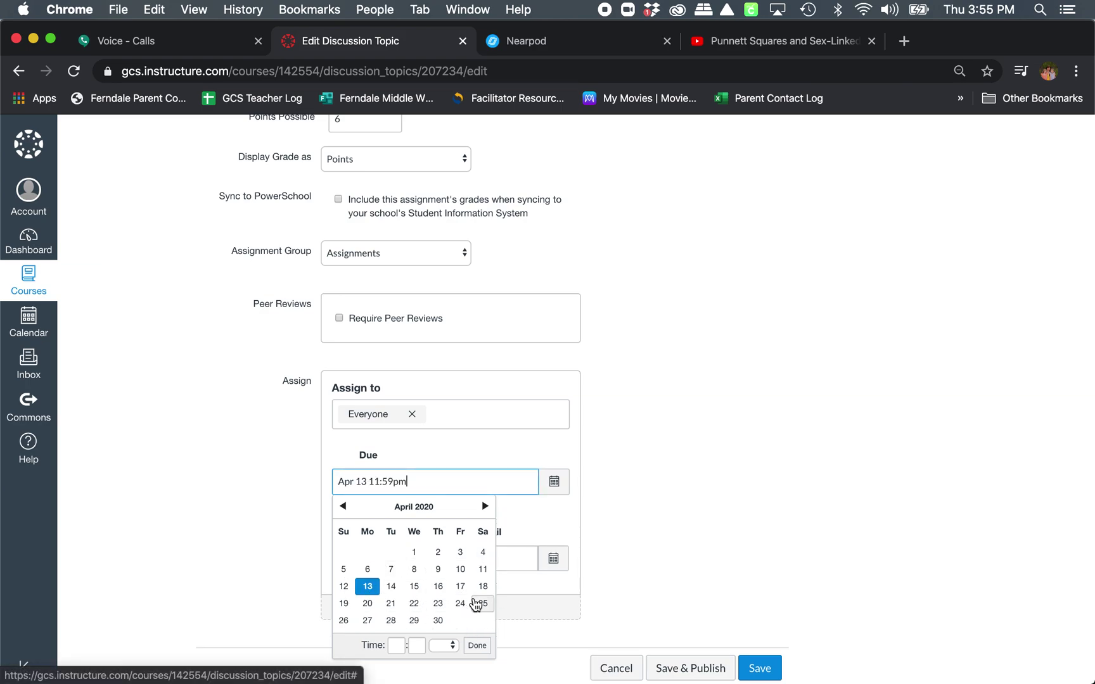
left_click(477, 645)
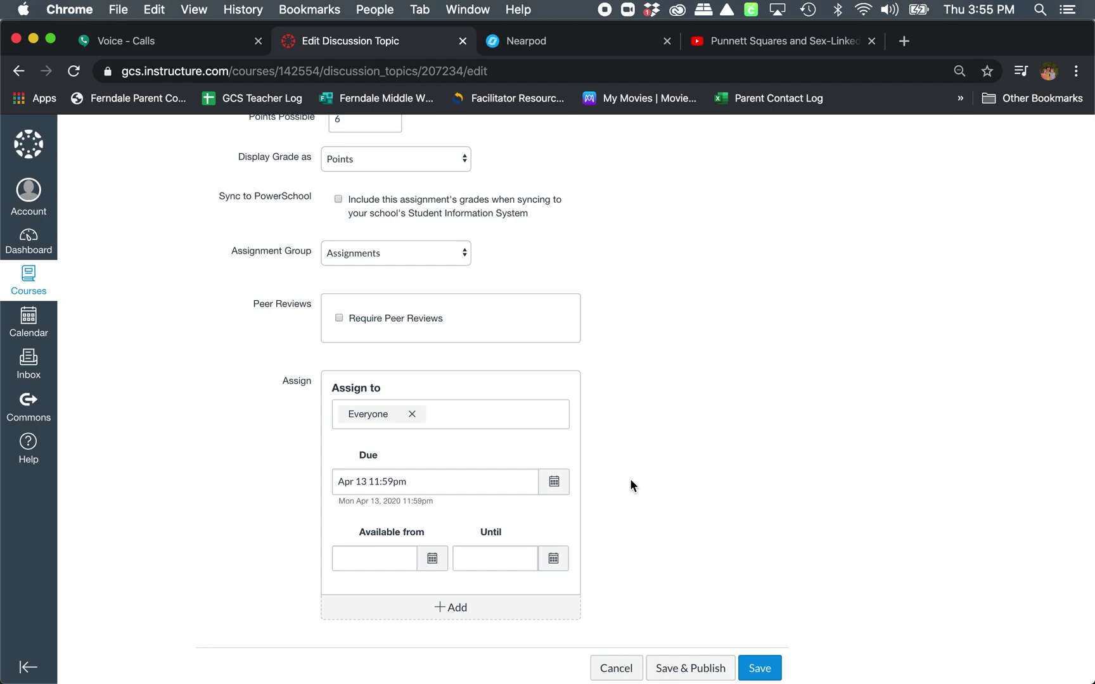
scroll(630, 486, "up", 10)
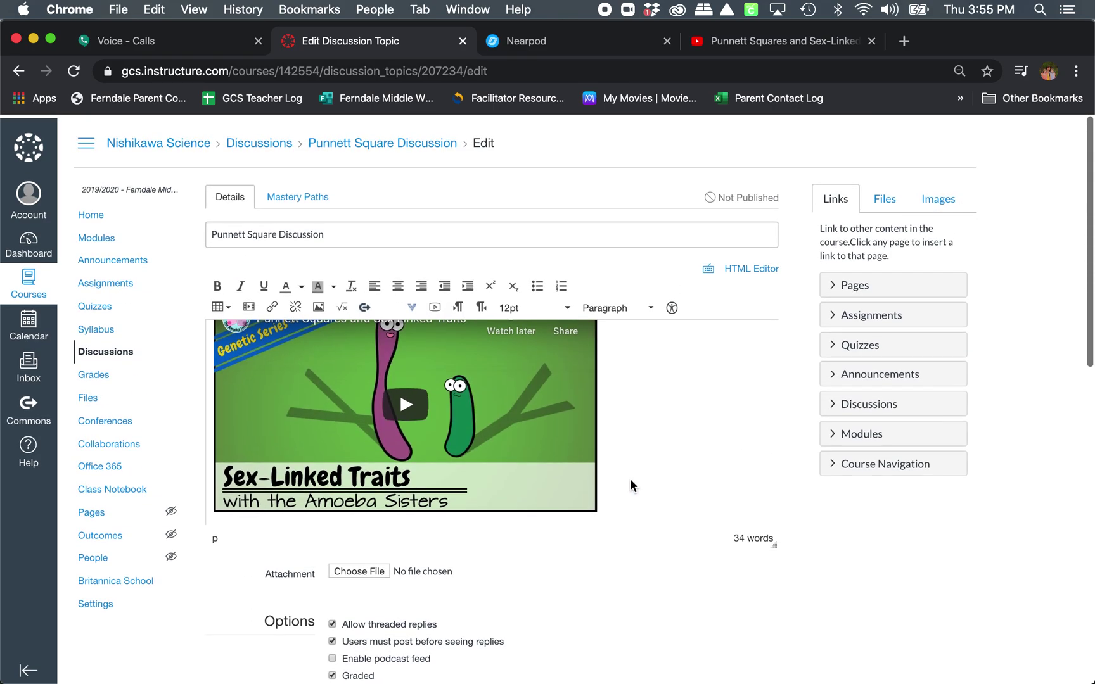
scroll(630, 478, "down", 10)
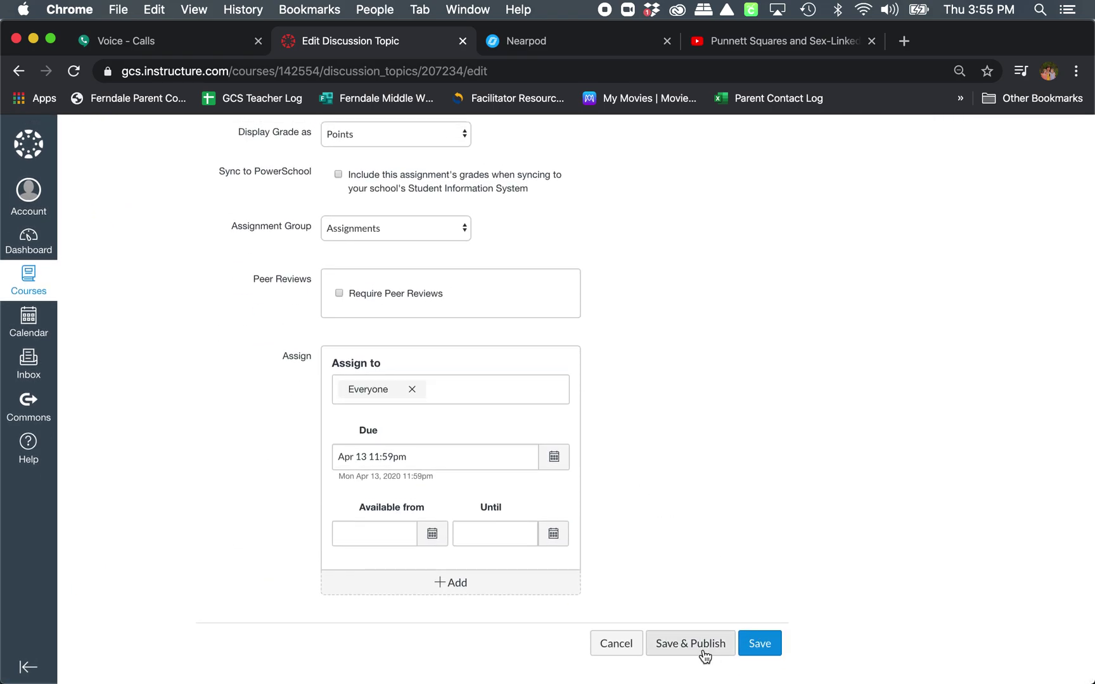
Save the Punnett Square discussion without publishing it, and test playback of its embedded video.
left_click(758, 650)
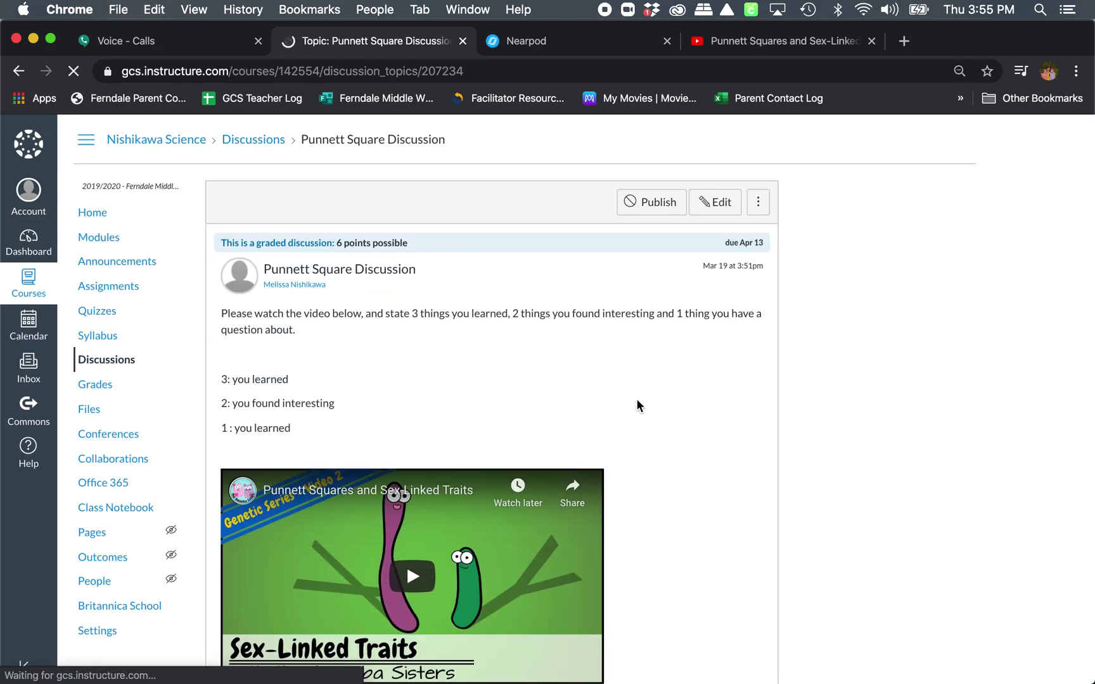
scroll(684, 444, "down", 5)
scroll(684, 439, "up", 2)
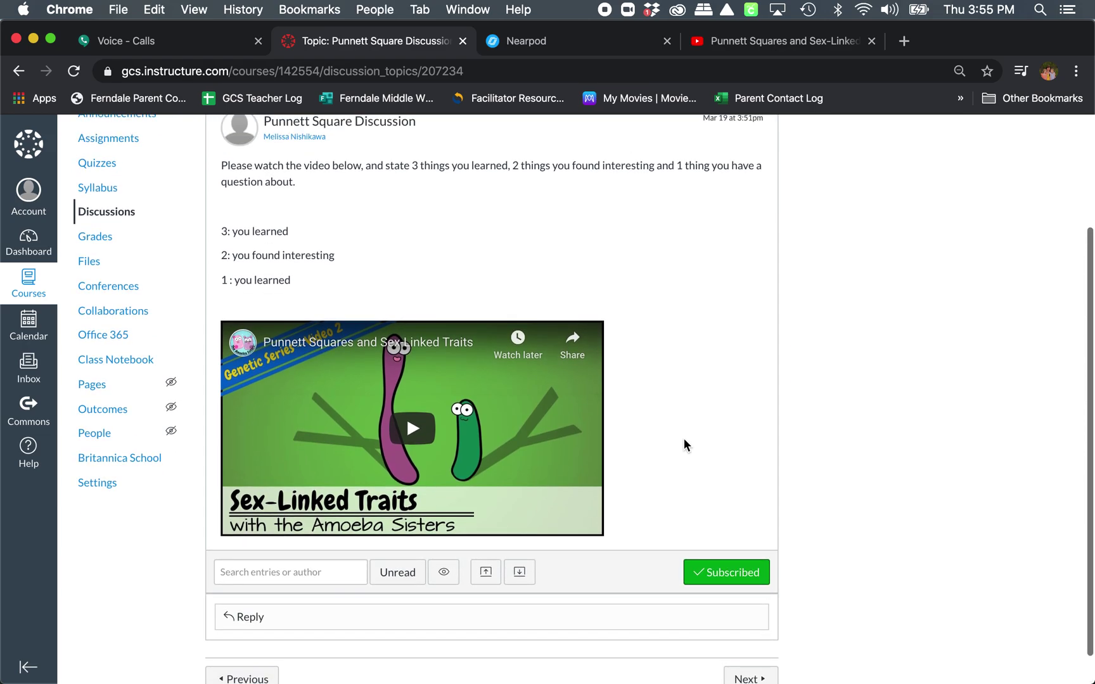
left_click(407, 452)
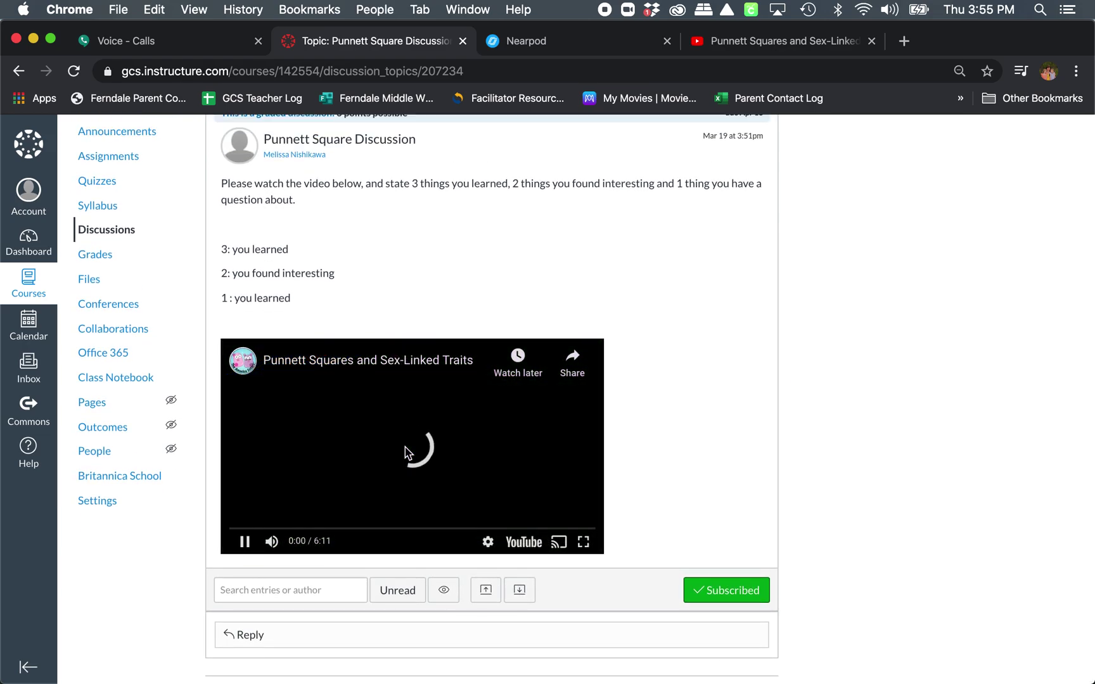
left_click(244, 542)
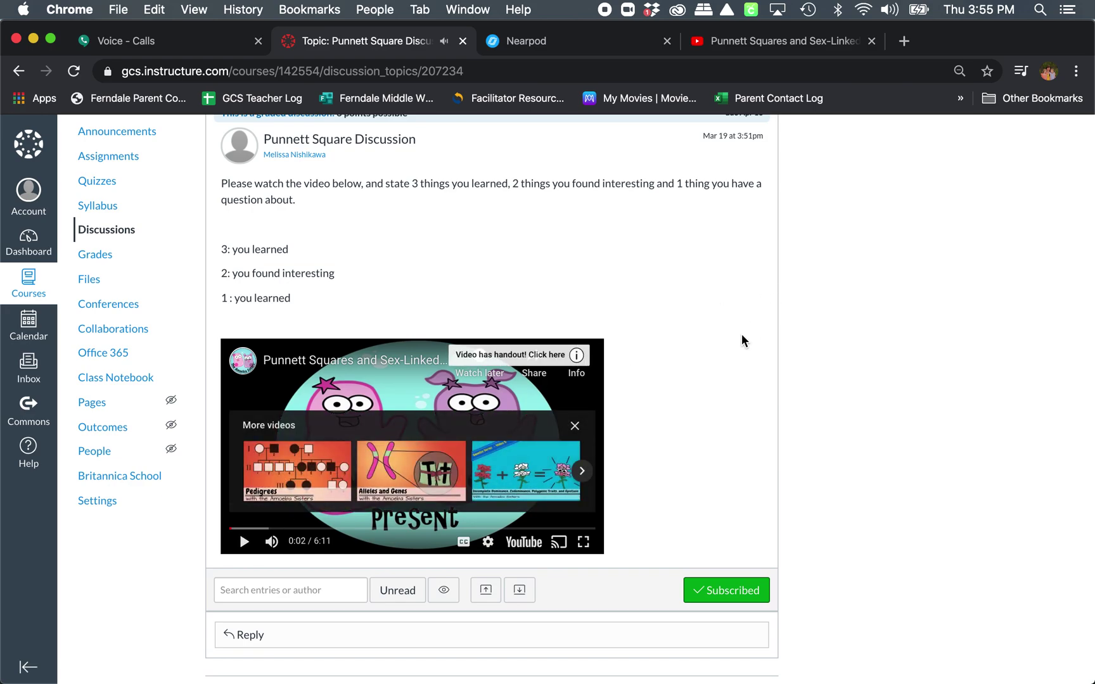
scroll(655, 345, "up", 4)
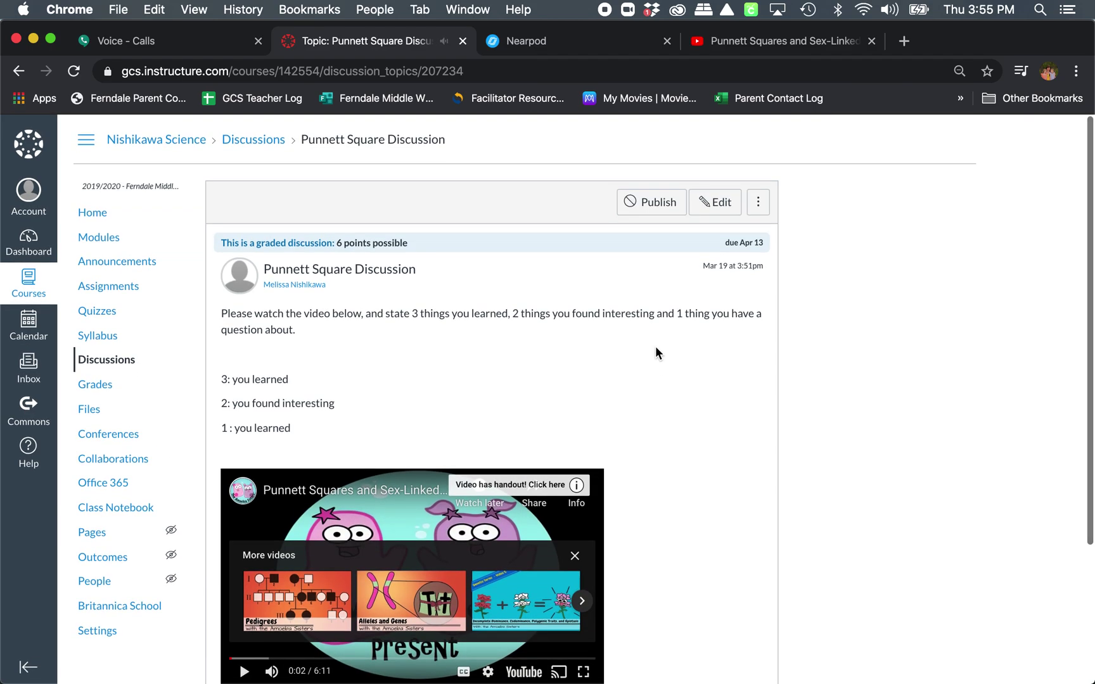
scroll(655, 353, "up", 1)
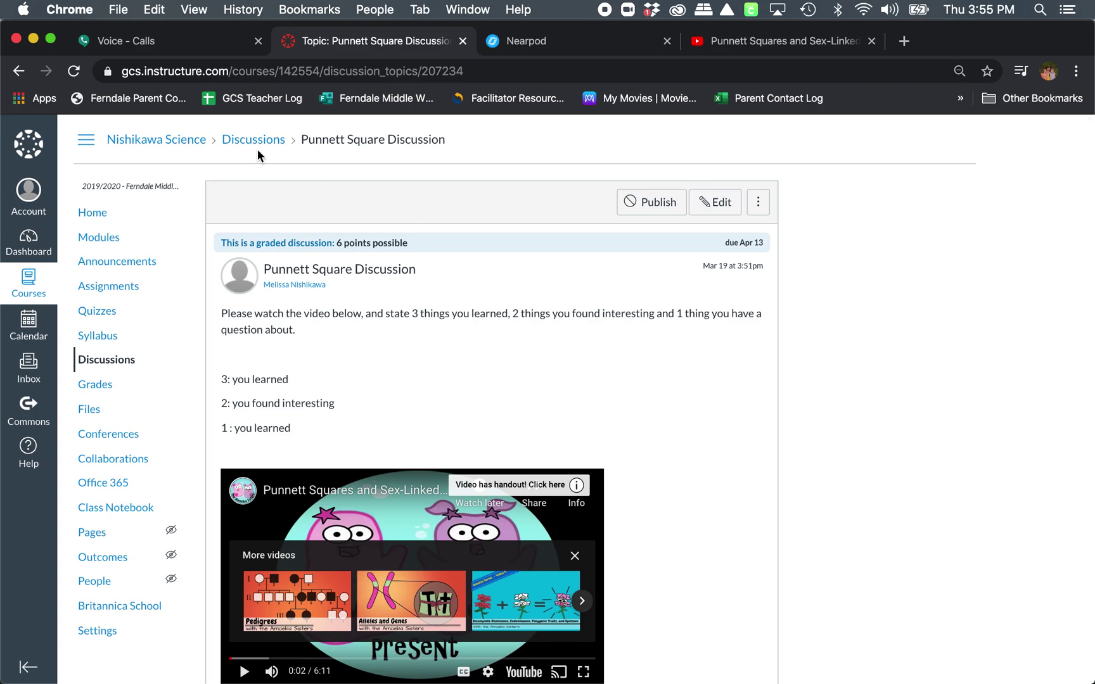
Return to the course modules and check the Punnett Square Discussion entry in the Genetics_2 module.
left_click(100, 237)
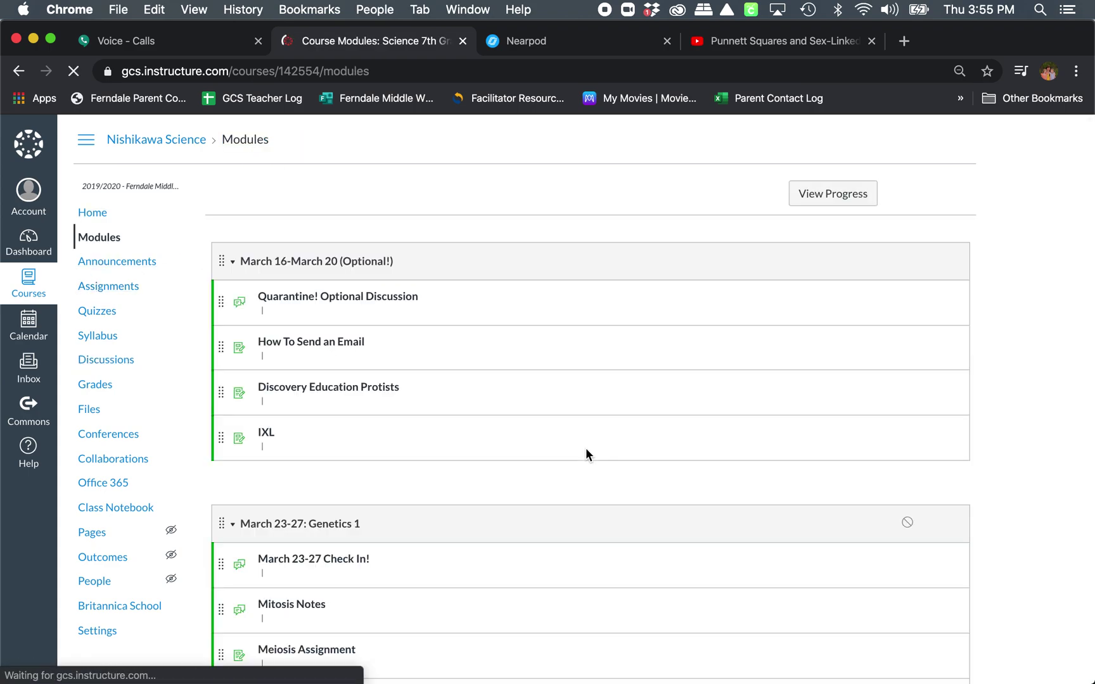
scroll(584, 448, "down", 10)
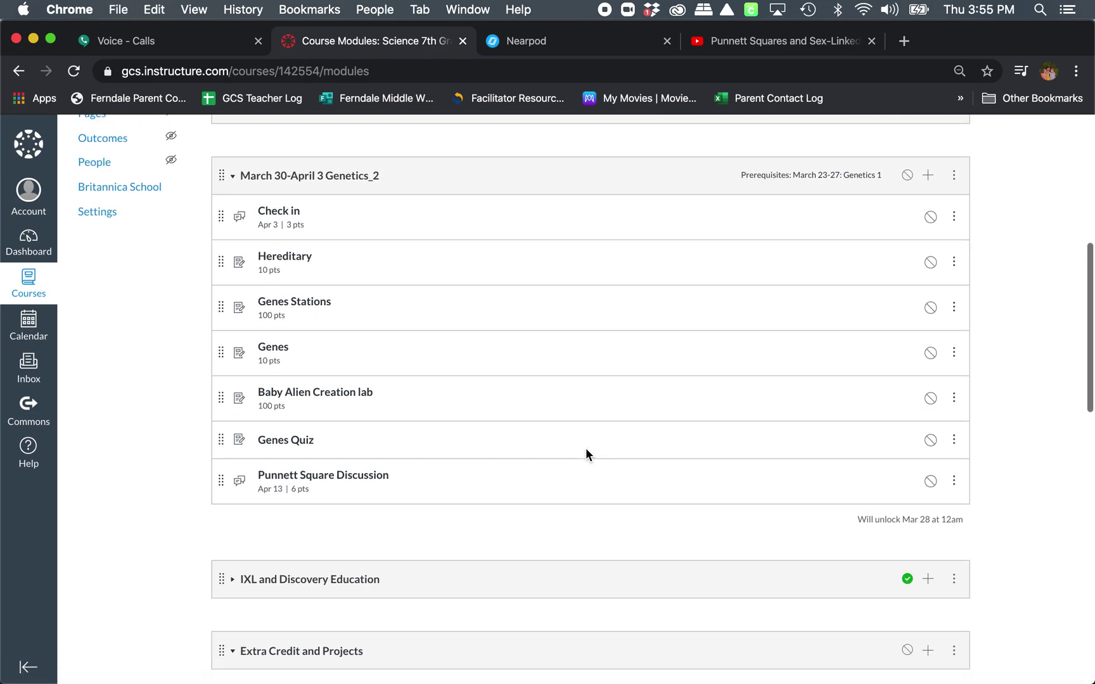
scroll(585, 448, "up", 6)
scroll(585, 448, "up", 5)
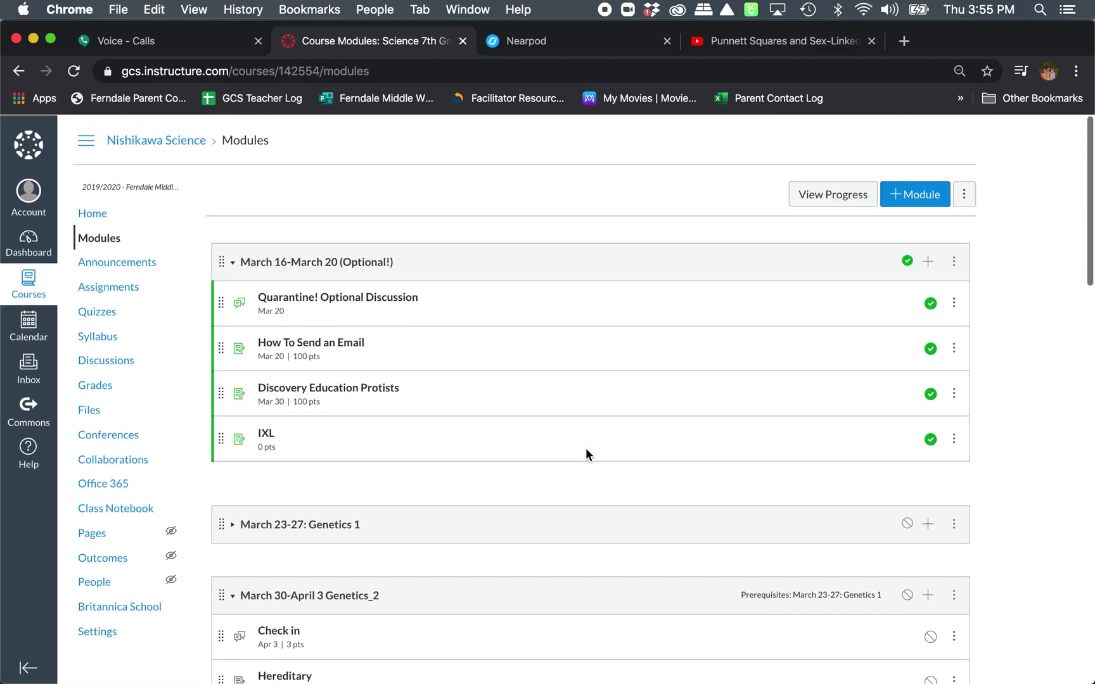
scroll(584, 448, "down", 9)
scroll(585, 447, "down", 3)
scroll(585, 448, "up", 7)
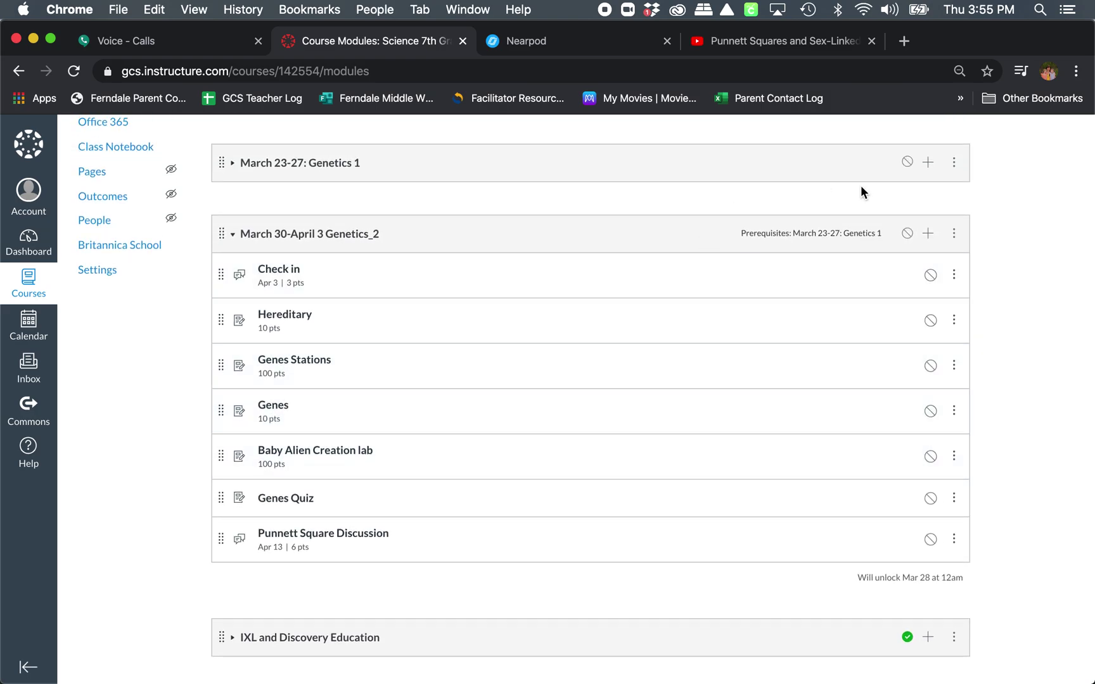
Add a new assignment named "Nearpod Hereditary" to the March 30-April 3 Genetics_2 module, checking the lesson title in Nearpod.
left_click(925, 233)
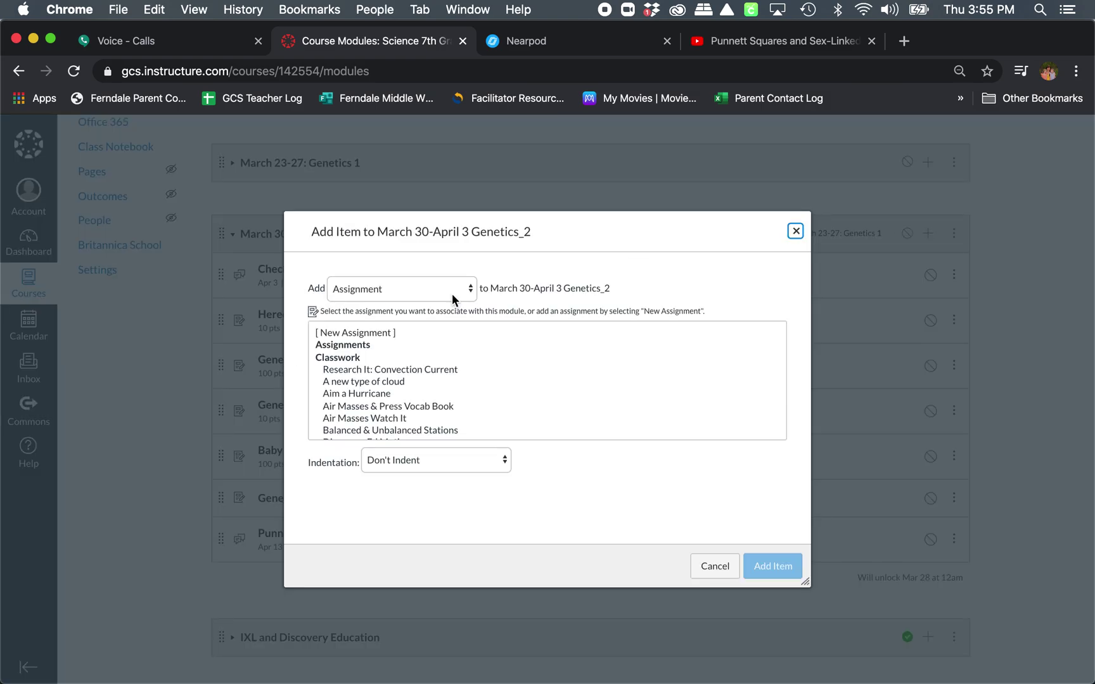
left_click(351, 332)
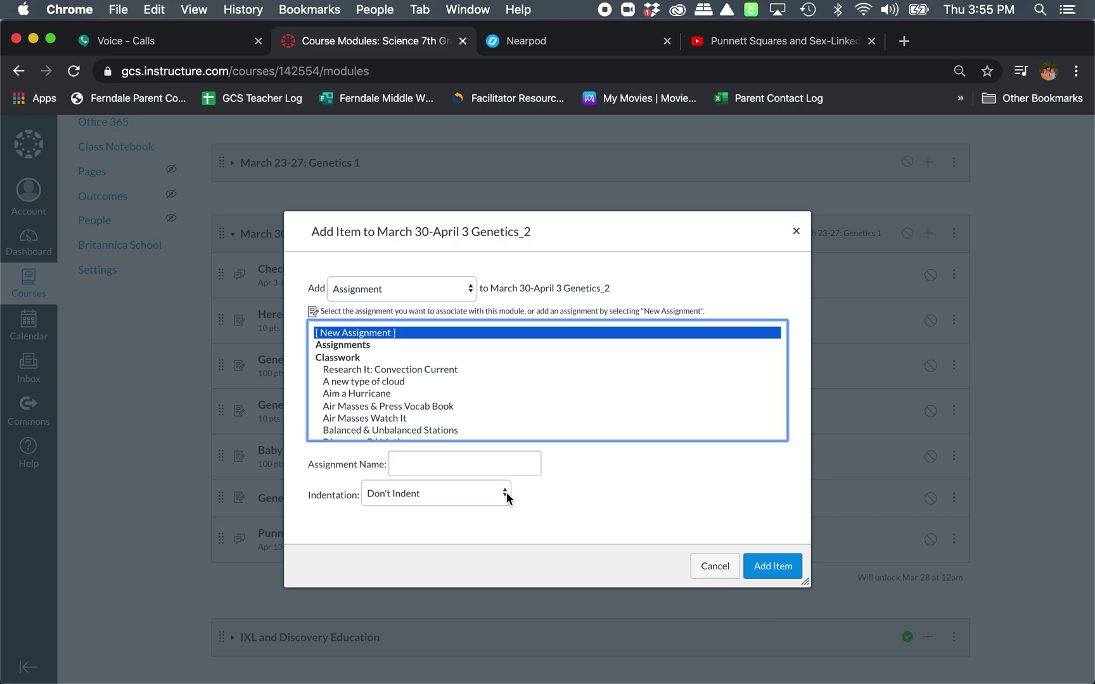
left_click(474, 464)
type("Nearpod")
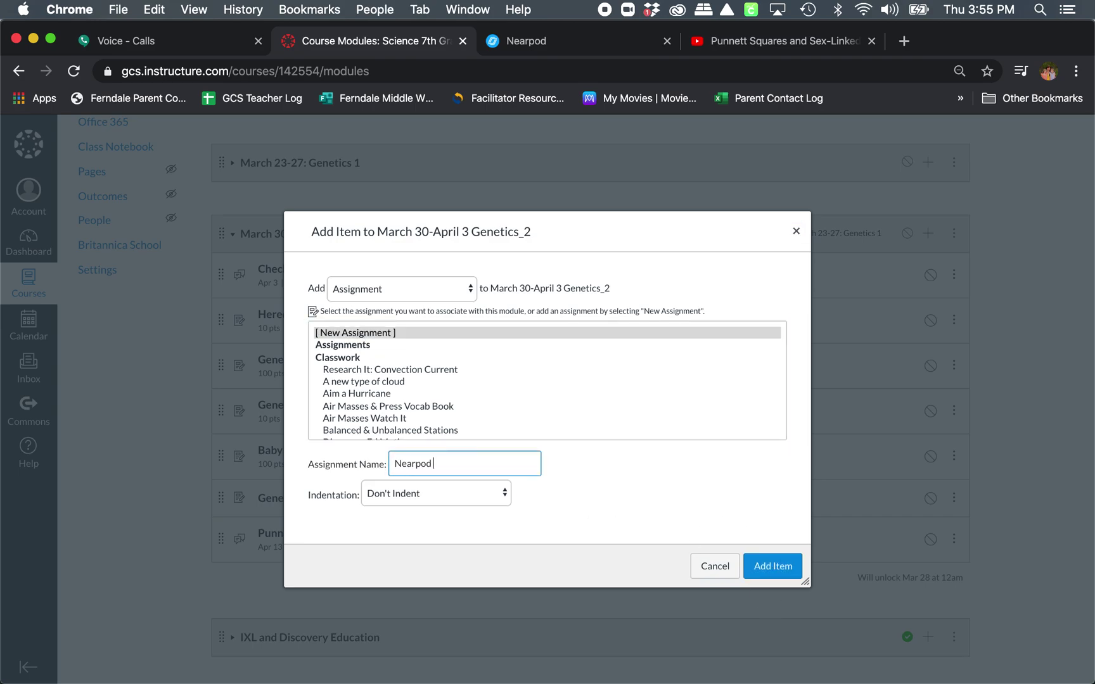
left_click(553, 43)
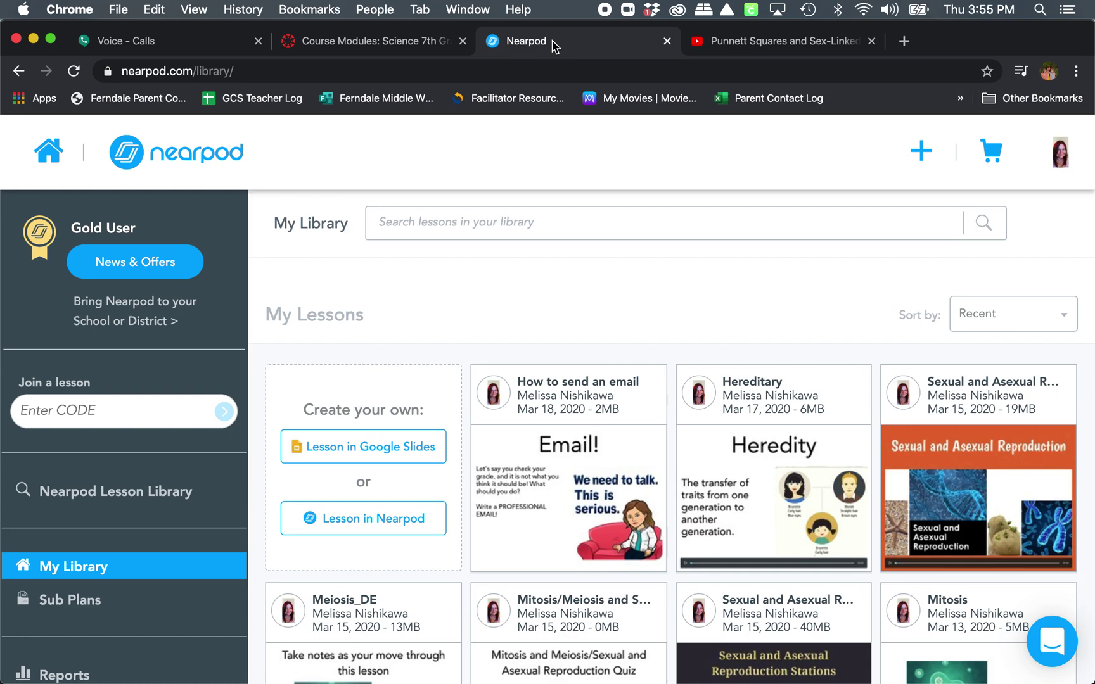
scroll(742, 298, "down", 1)
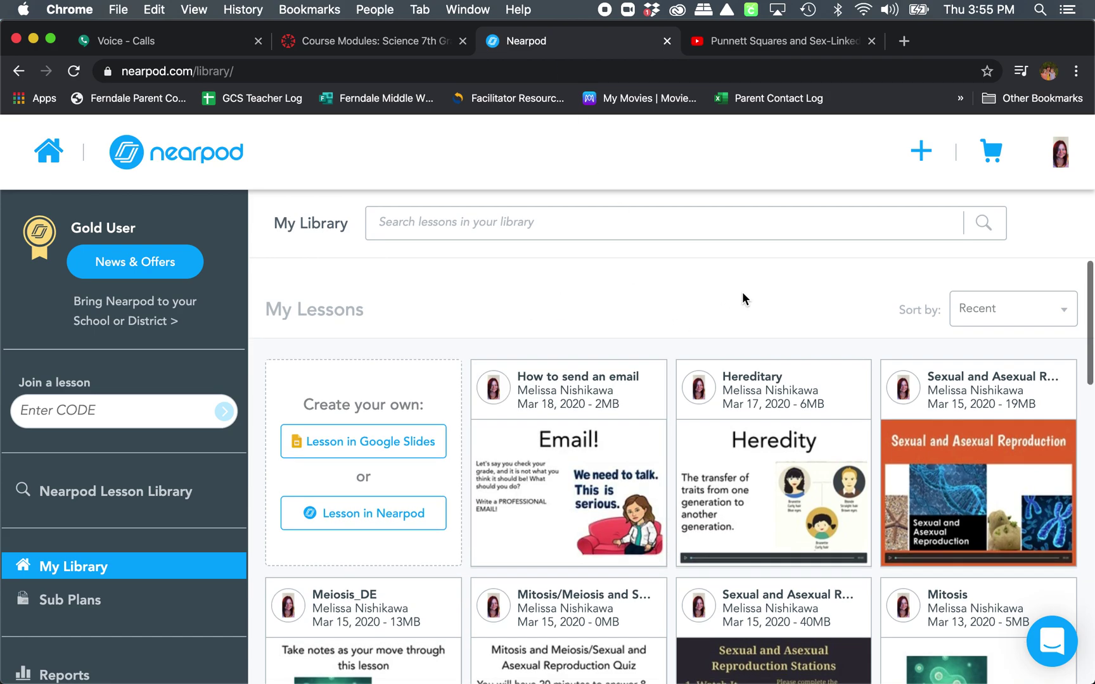
mouse_move(753, 413)
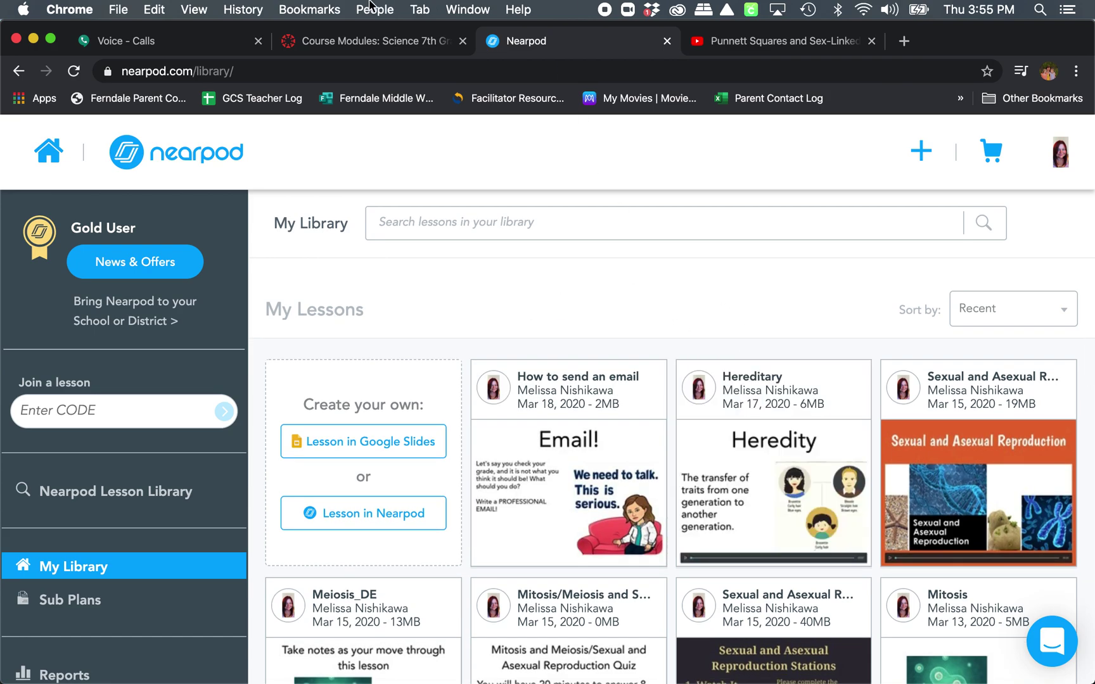
left_click(371, 43)
type("Hereditary")
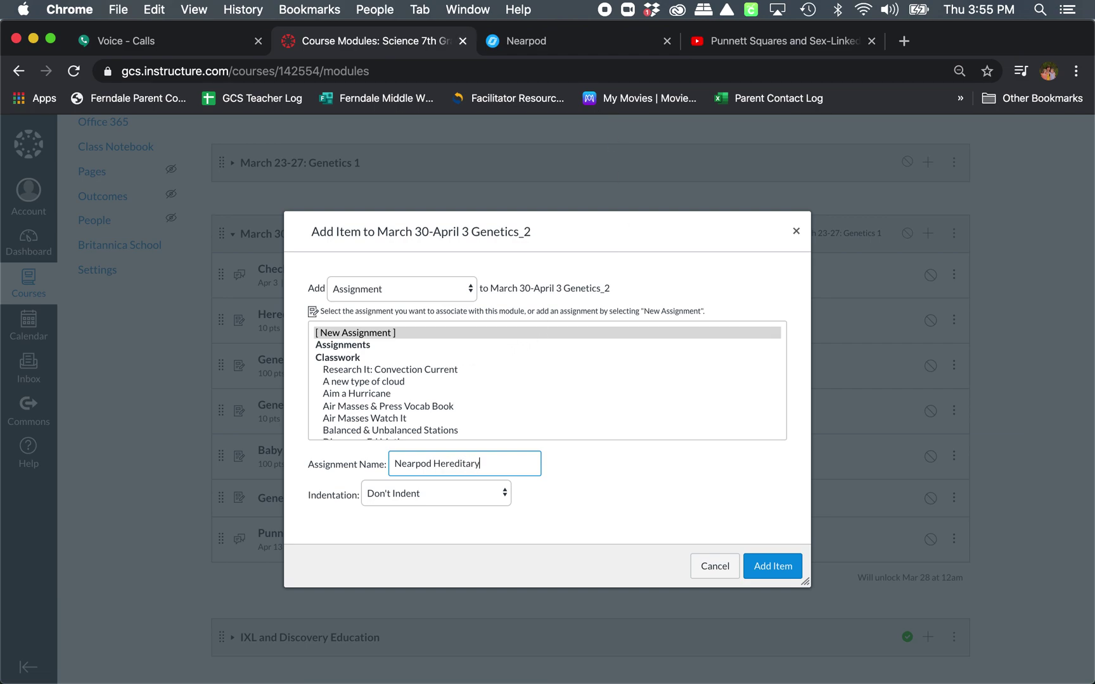
left_click(773, 565)
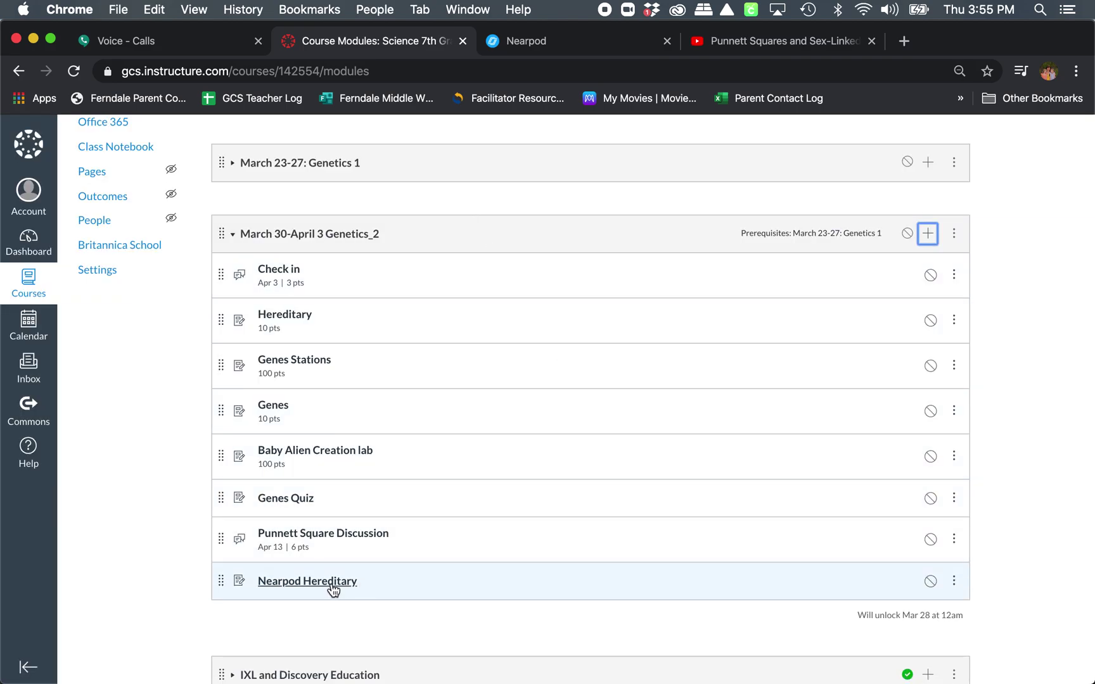
Open the Nearpod Hereditary assignment for editing and bring up the embed code entry for inserting media into its description.
left_click(330, 584)
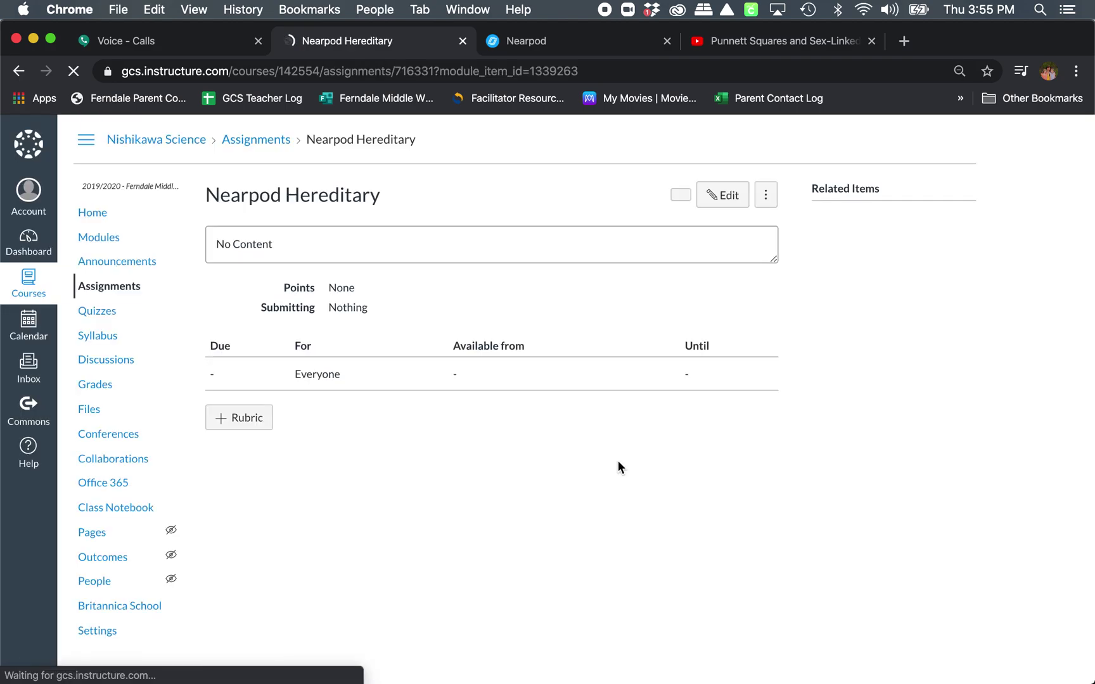
left_click(722, 195)
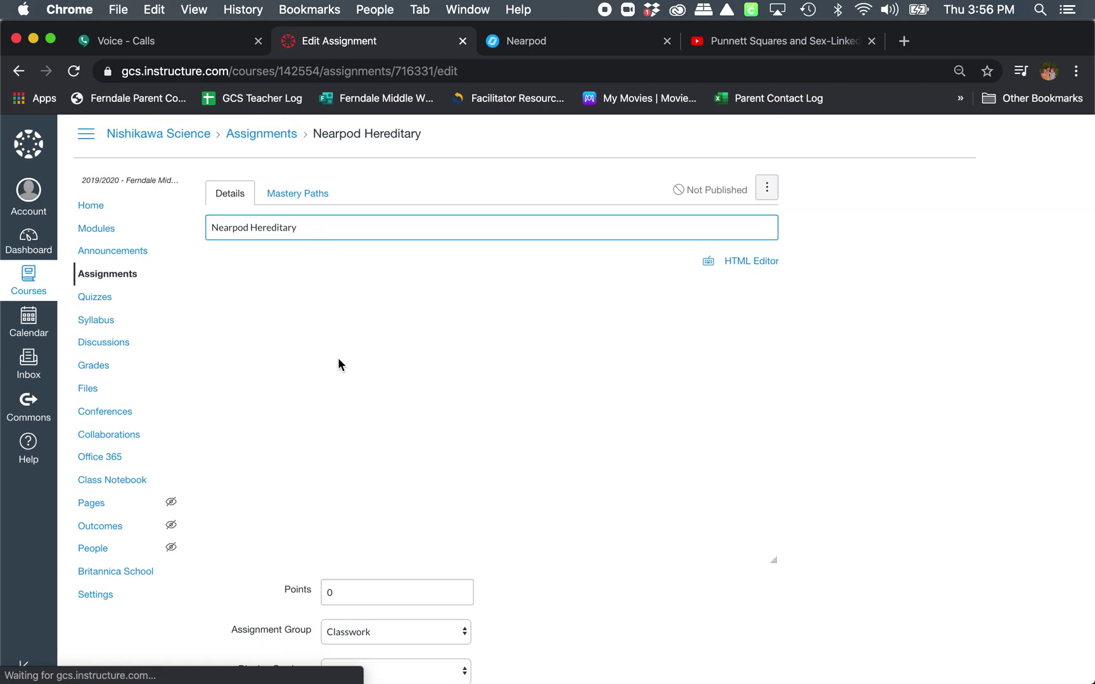
left_click(374, 371)
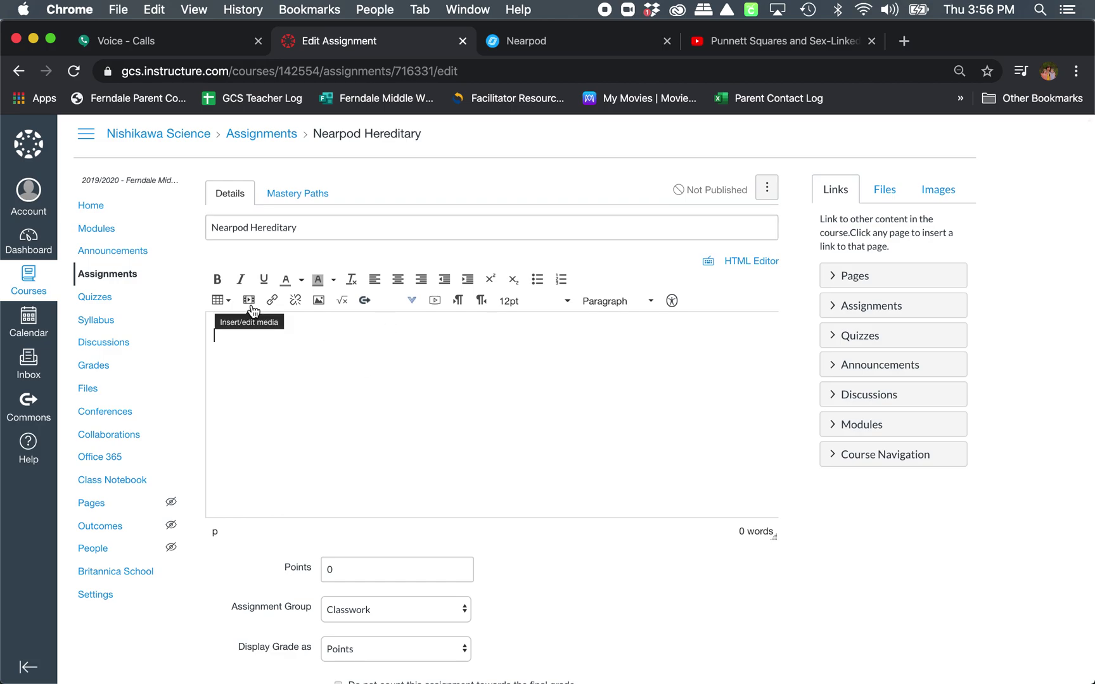
left_click(249, 300)
left_click(445, 361)
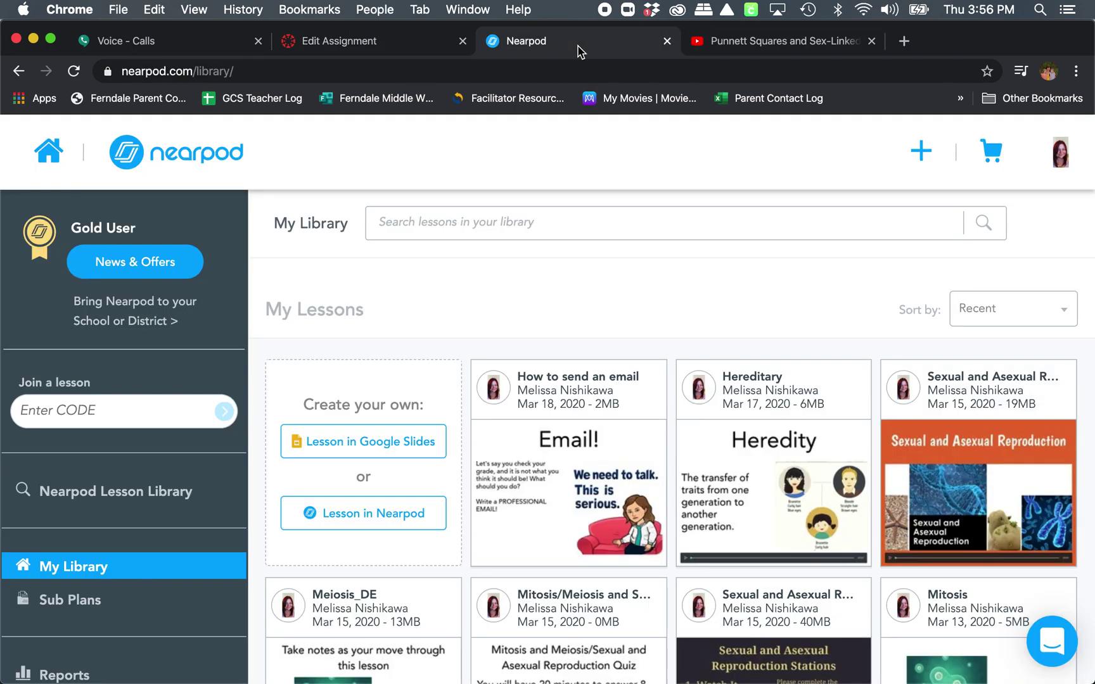
Switch to Nearpod and copy the Large embed code for sharing the Hereditary lesson.
left_click(580, 43)
scroll(684, 283, "down", 2)
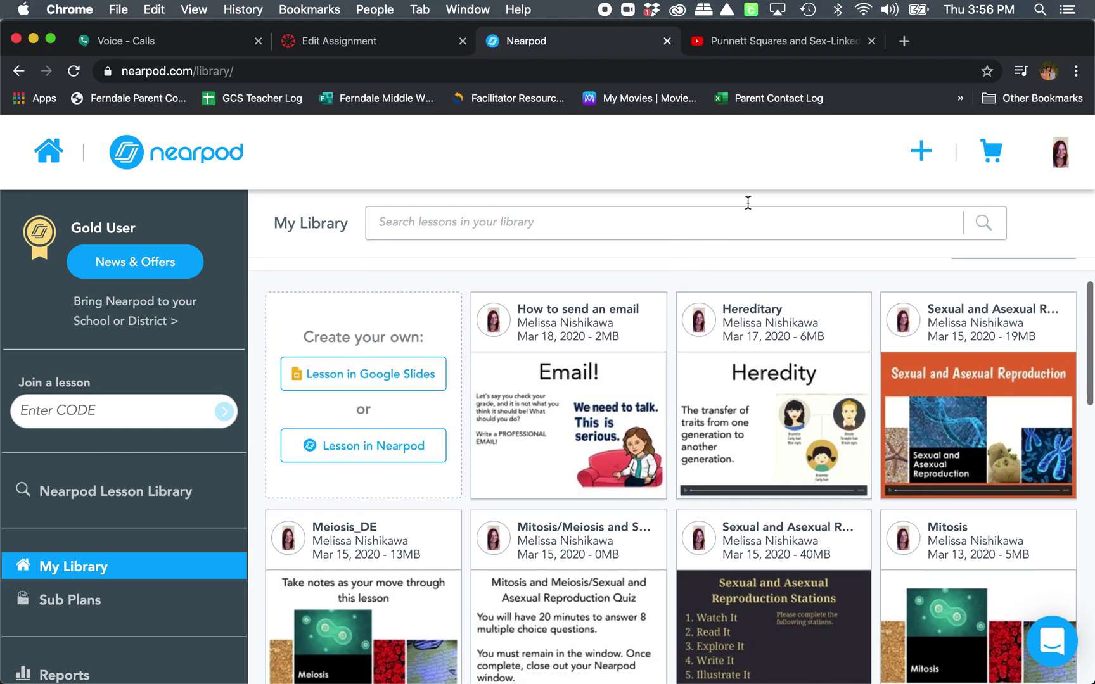
left_click(760, 432)
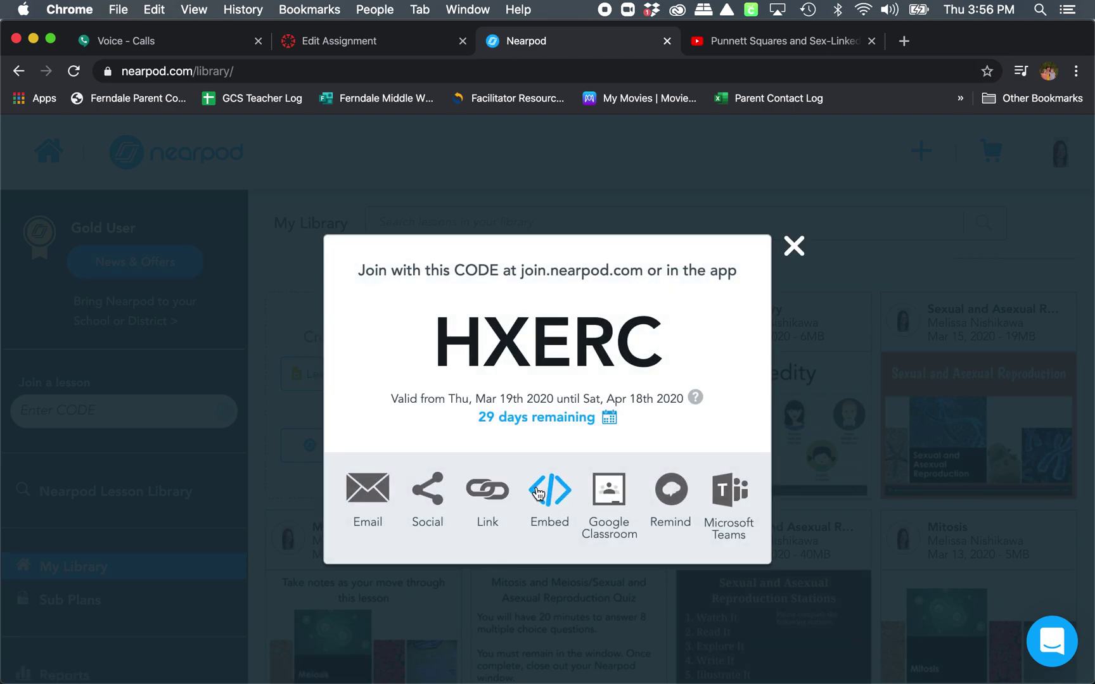
left_click(537, 493)
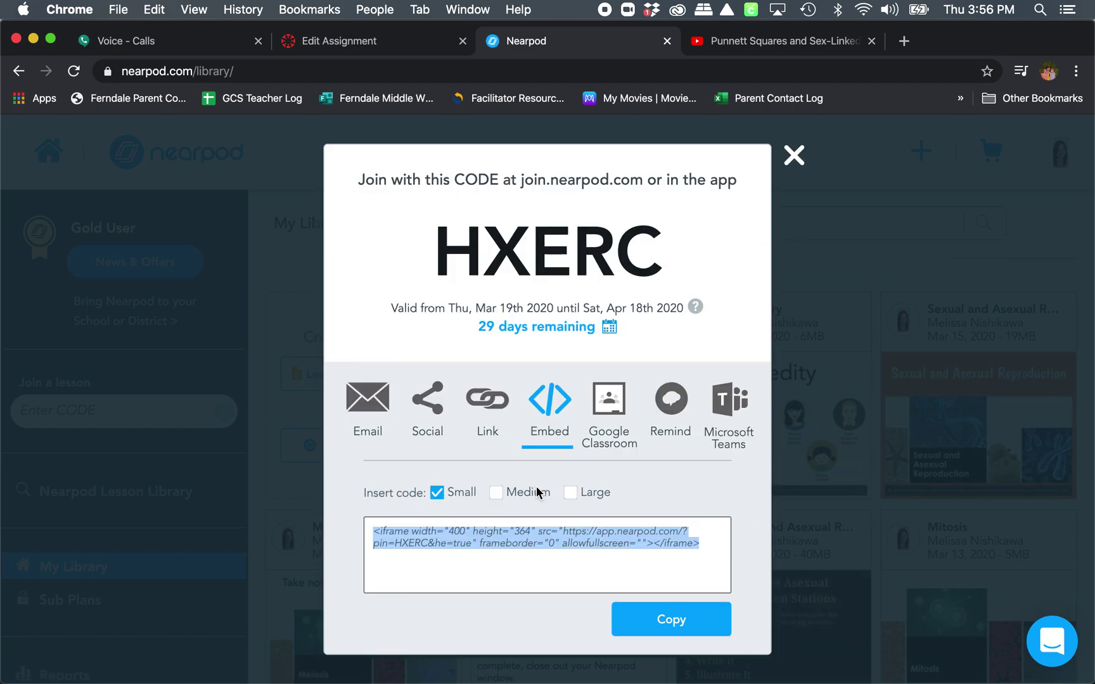
left_click(589, 493)
left_click(675, 619)
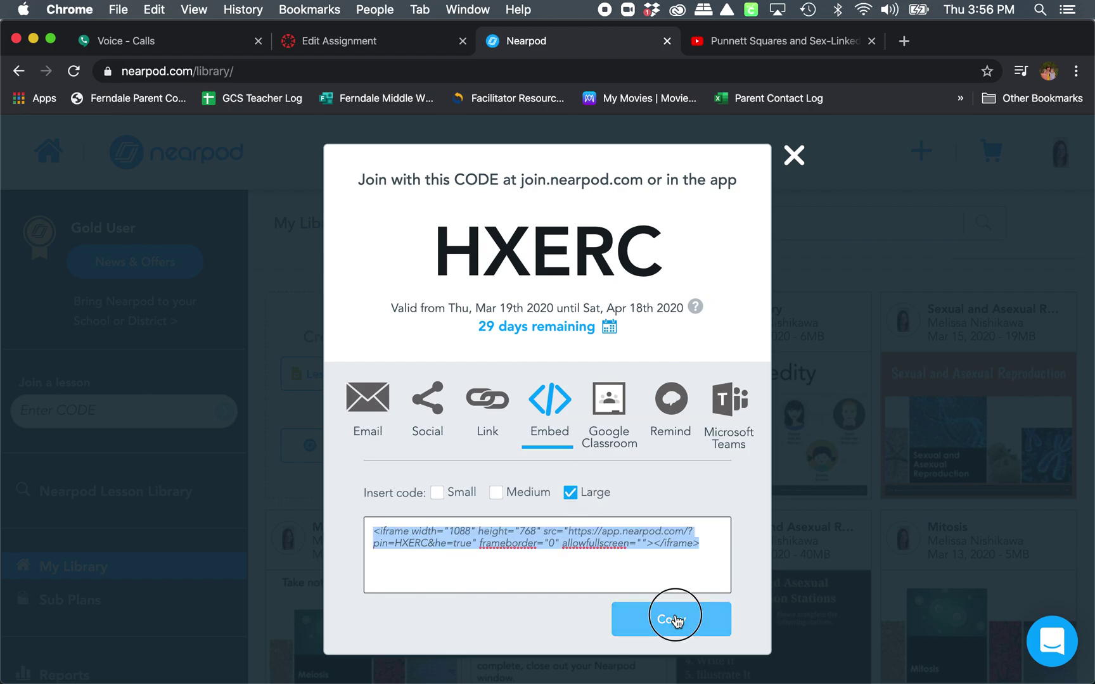
Switch back to Canvas and embed the copied Nearpod lesson code in the assignment description.
left_click(388, 49)
left_click(508, 399)
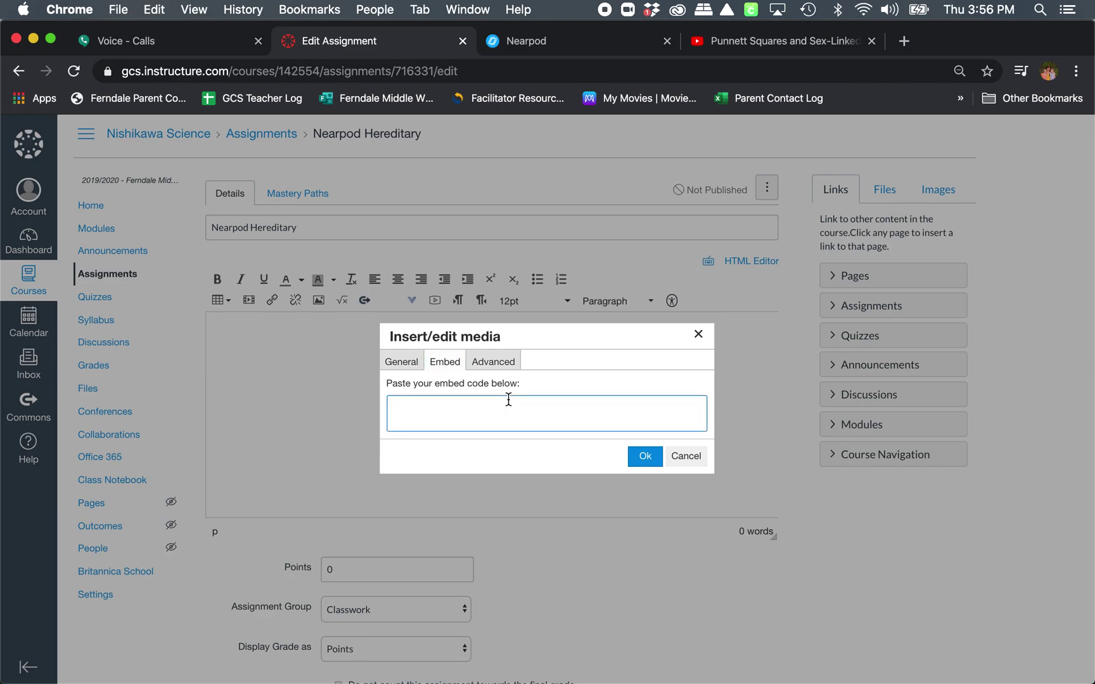
key("super+v")
left_click(641, 455)
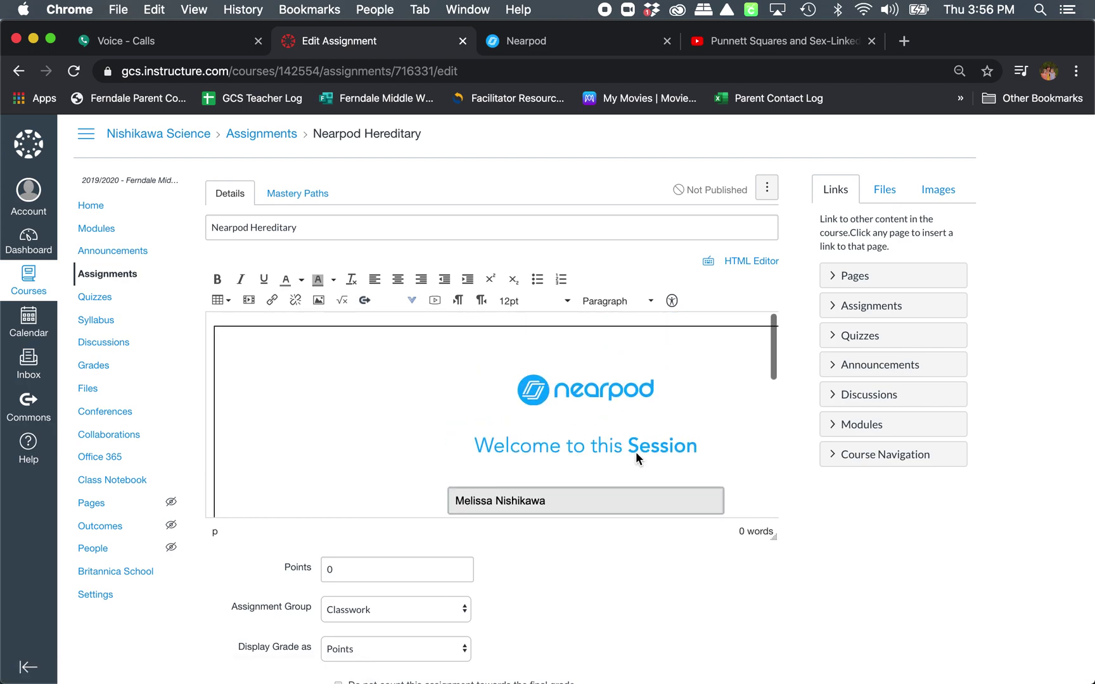
Enlarge the description editor to check the embedded Nearpod lesson, and save the assignment without publishing it.
scroll(635, 451, "up", 3)
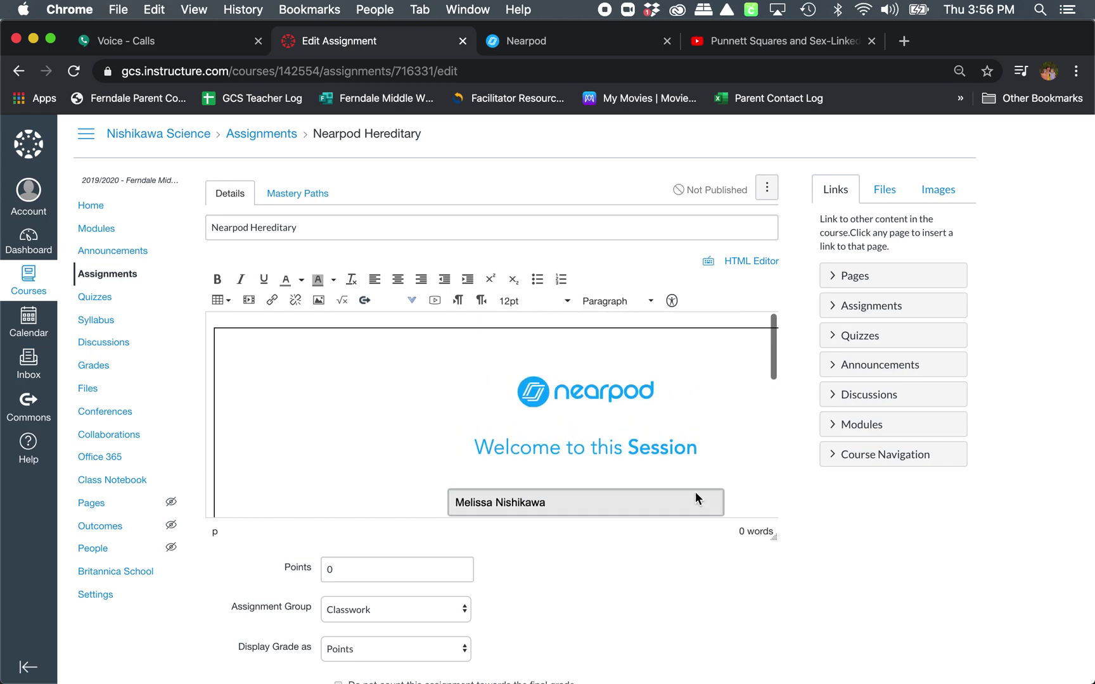
left_click_drag(772, 535, 823, 578)
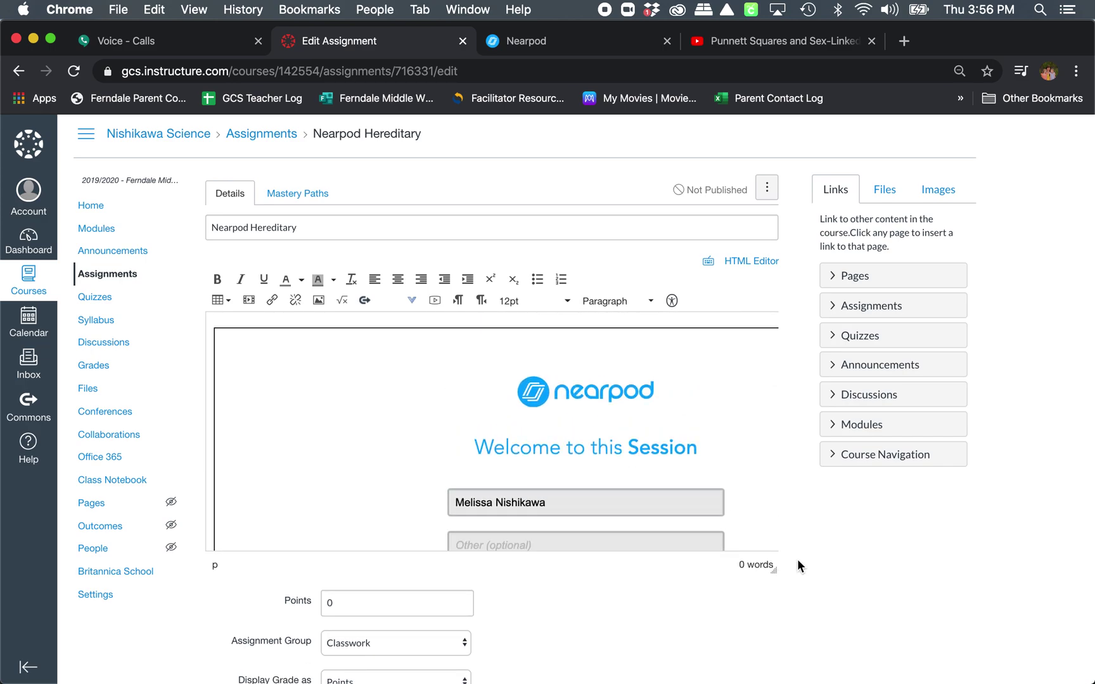
scroll(727, 489, "down", 5)
scroll(723, 486, "up", 10)
scroll(433, 386, "down", 10)
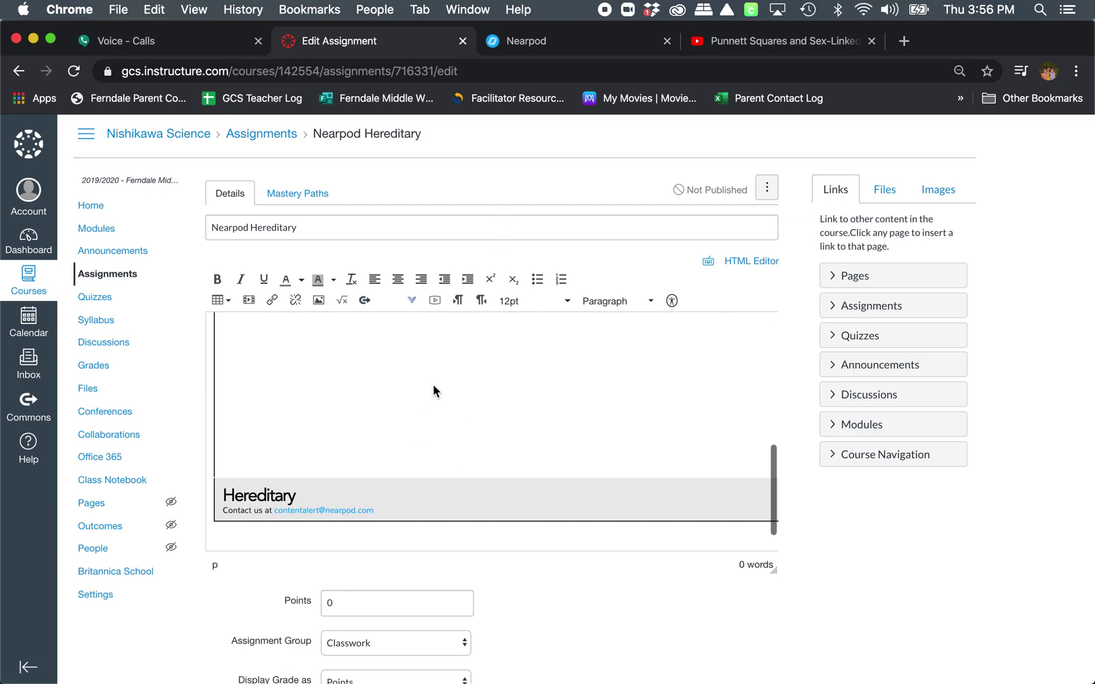
scroll(508, 556, "down", 10)
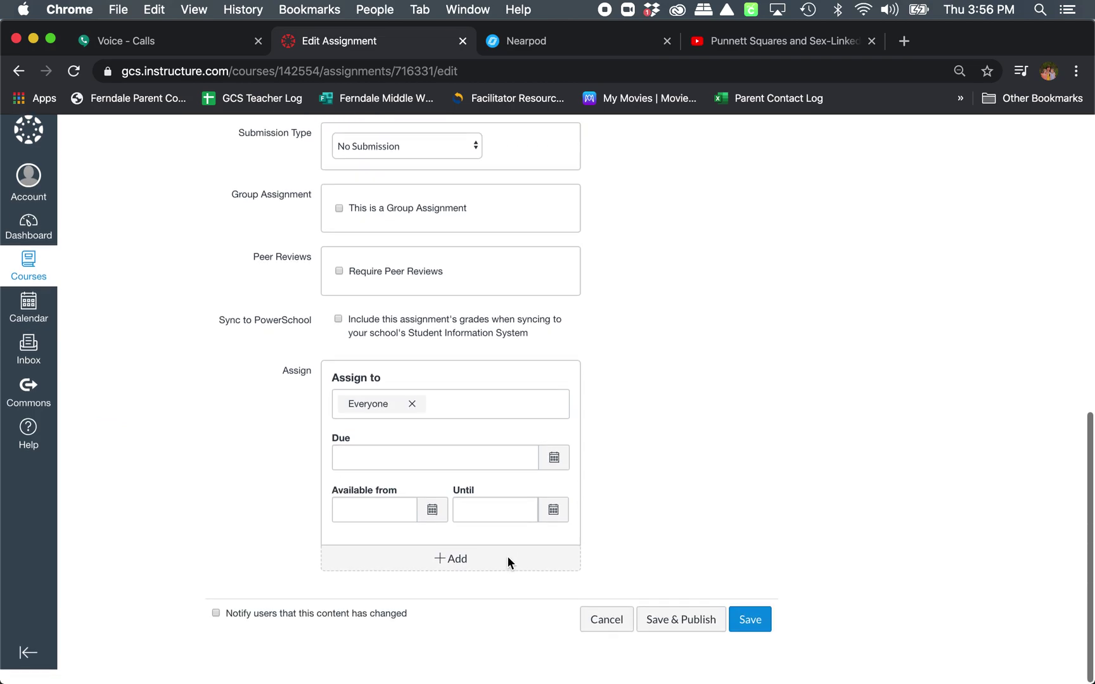
left_click(742, 632)
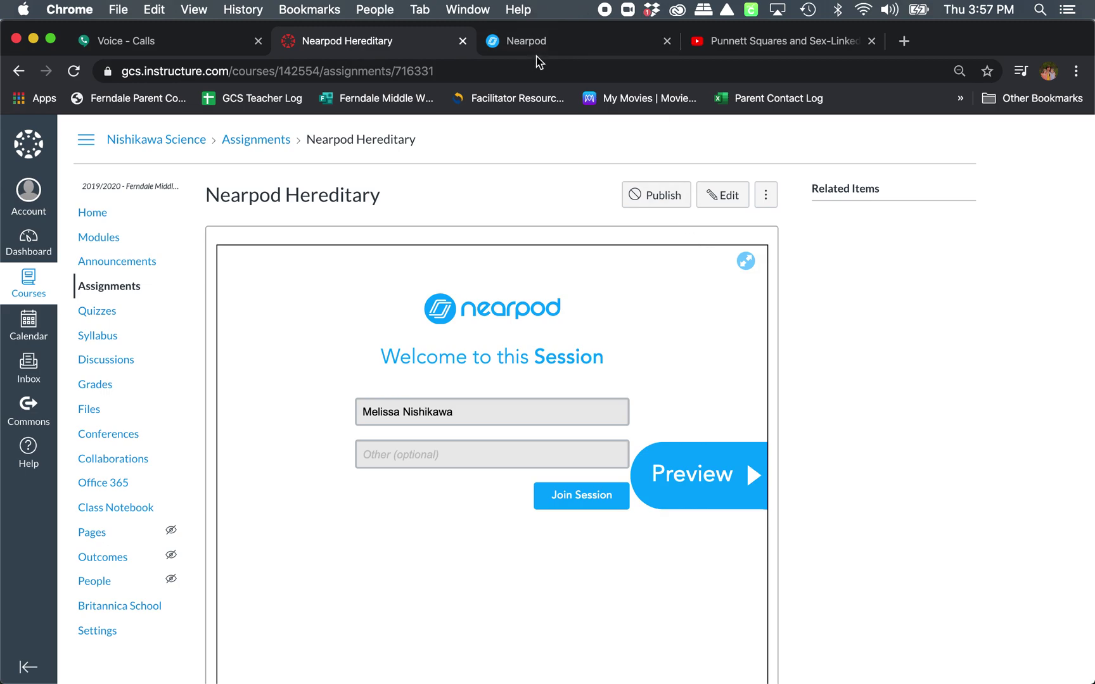
Switch to Nearpod to view the sharing options for the Hereditary lesson.
left_click(539, 42)
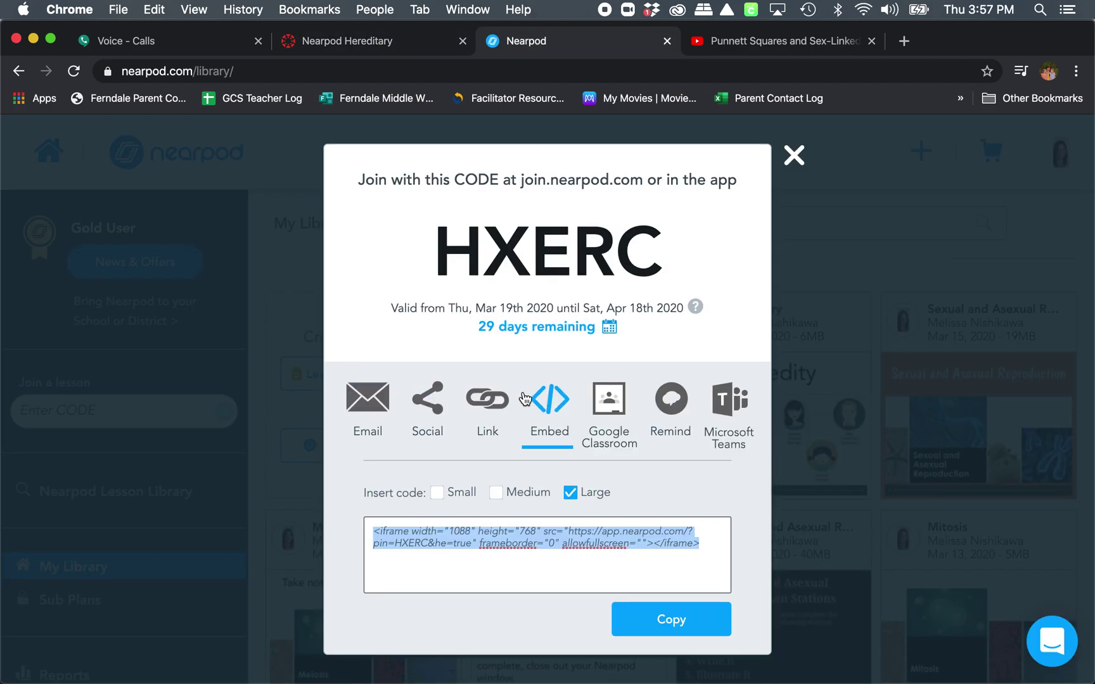